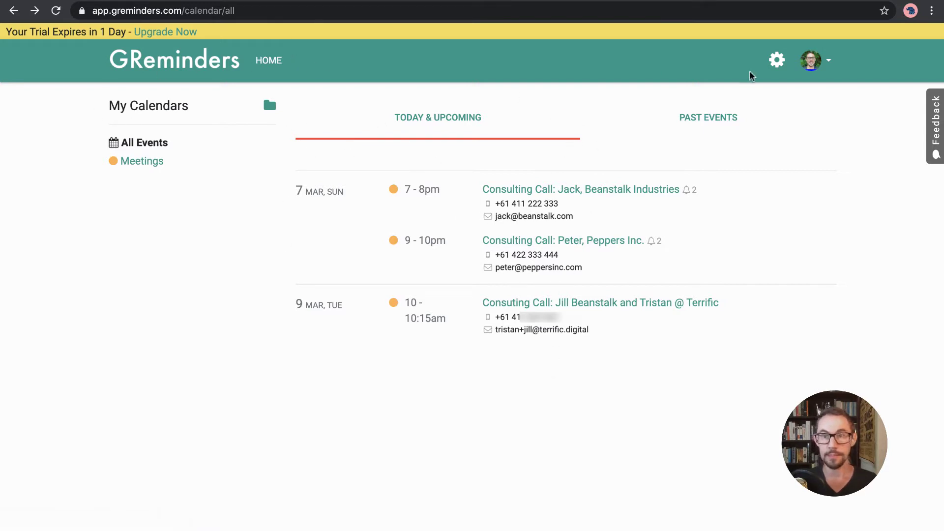
In Admin General settings, change the notification sending hours from Midnight–11pm to 8am–6pm
{"action": "left_click", "coordinate": [779, 70]}
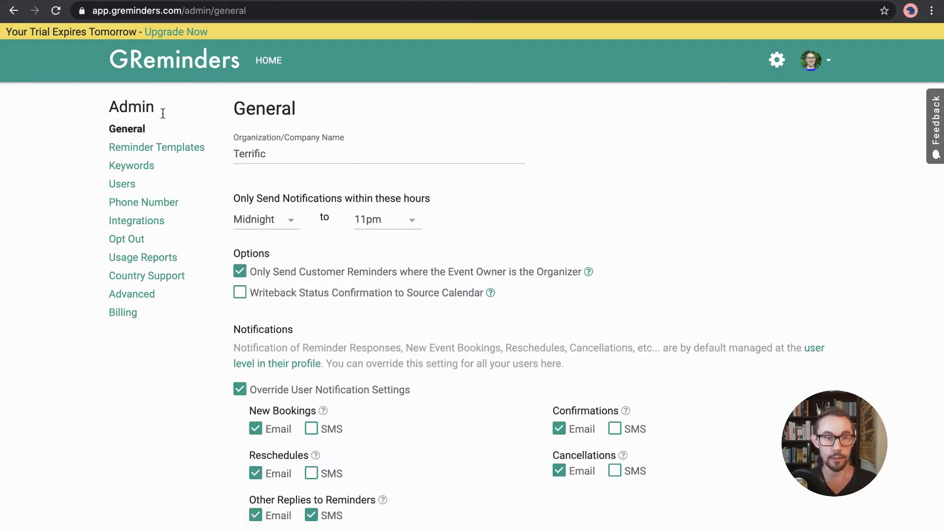
{"action": "scroll", "coordinate": [282, 146], "scroll_direction": "down", "scroll_amount": 1}
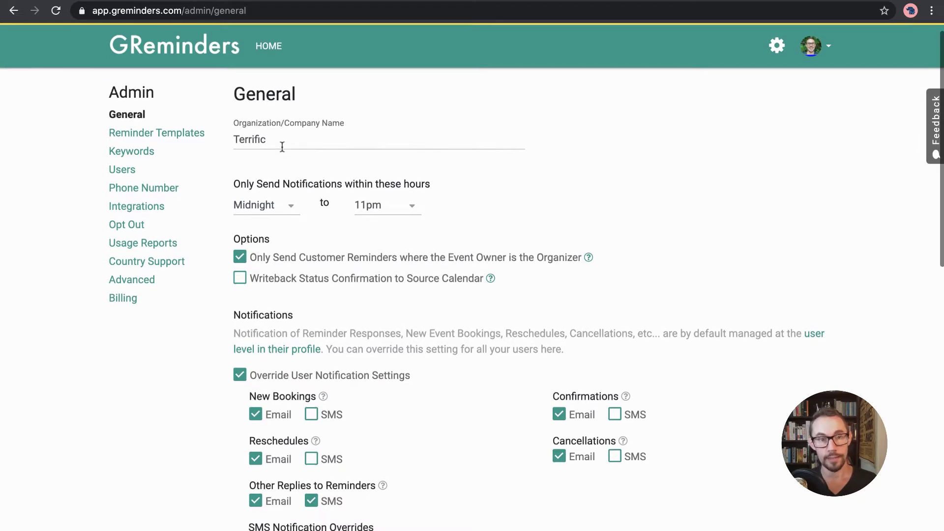
{"action": "scroll", "coordinate": [289, 166], "scroll_direction": "down", "scroll_amount": 1}
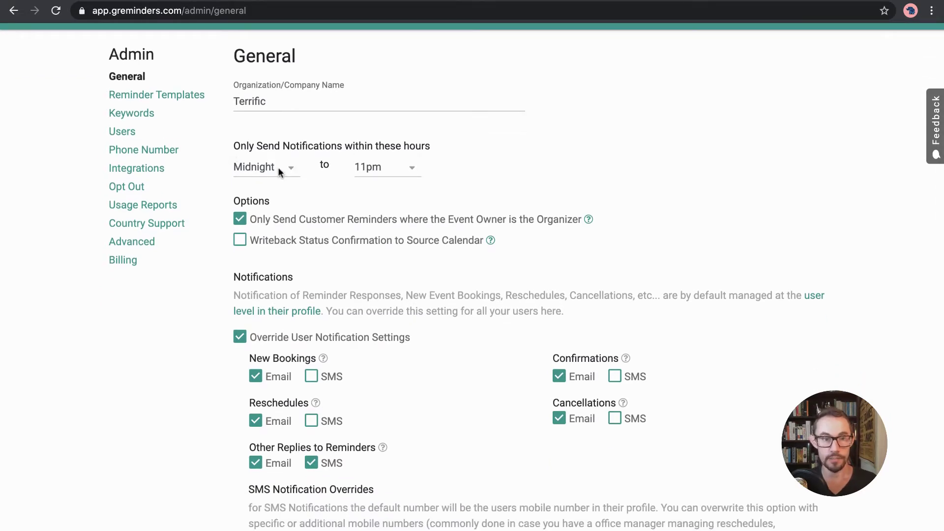
{"action": "left_click", "coordinate": [278, 166]}
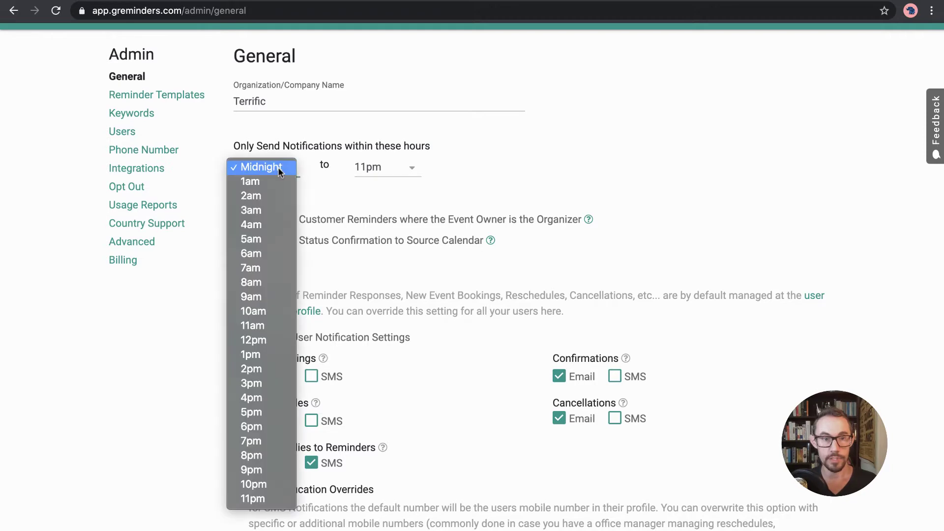
{"action": "left_click", "coordinate": [273, 284]}
{"action": "left_click", "coordinate": [383, 162]}
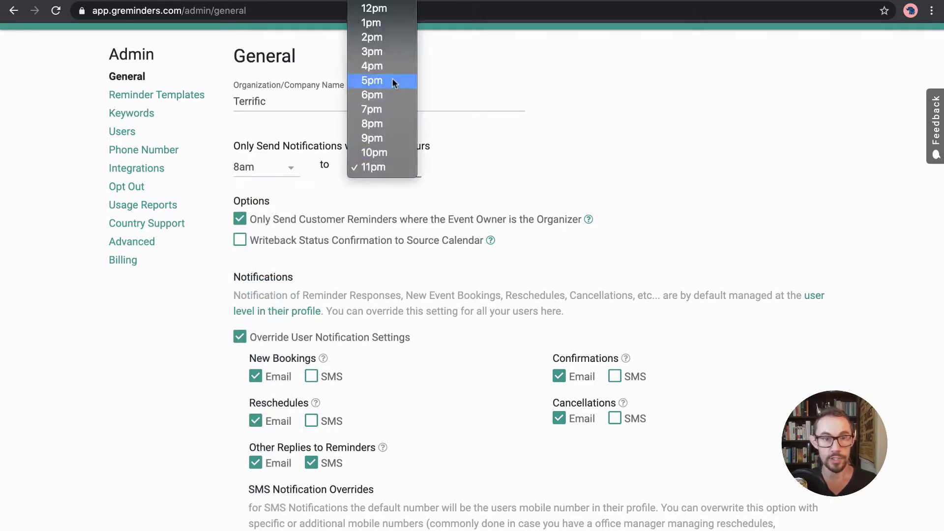
{"action": "left_click", "coordinate": [384, 123]}
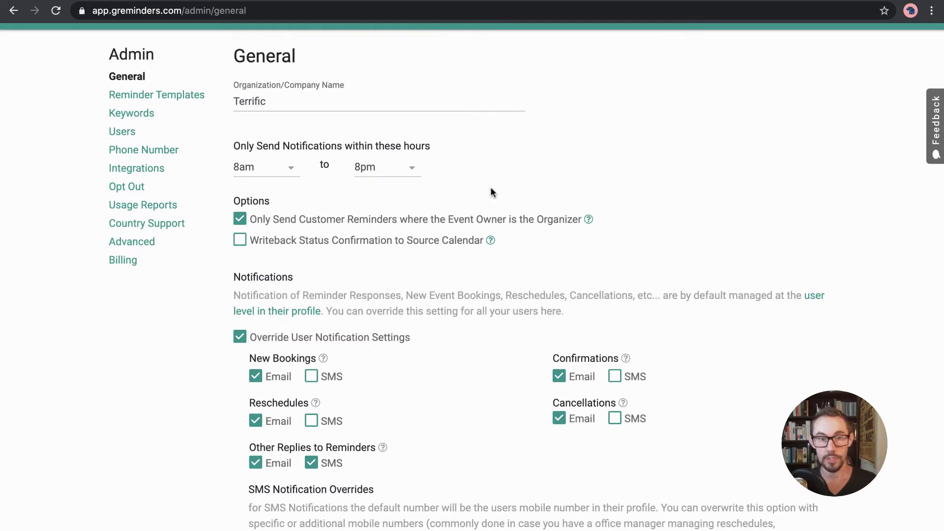
{"action": "scroll", "coordinate": [491, 188], "scroll_direction": "down", "scroll_amount": 2}
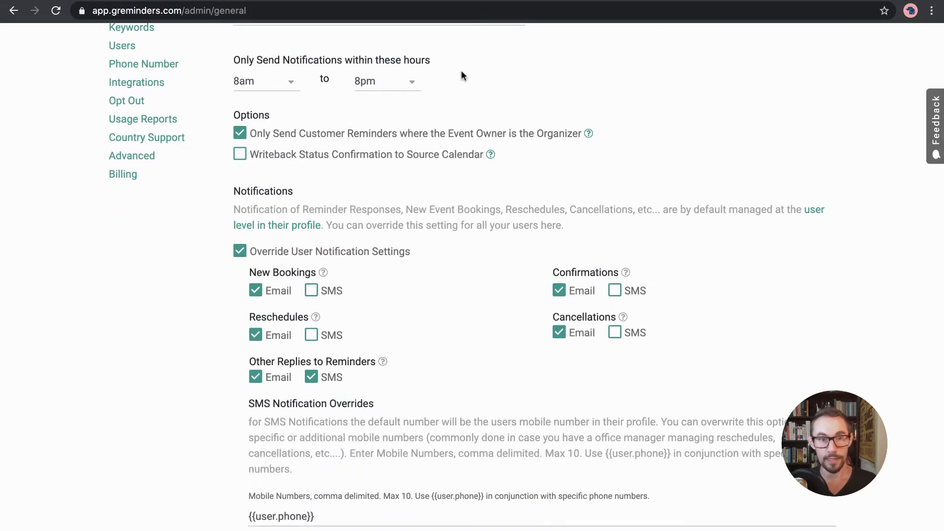
{"action": "scroll", "coordinate": [461, 74], "scroll_direction": "up", "scroll_amount": 2}
{"action": "left_click", "coordinate": [400, 144]}
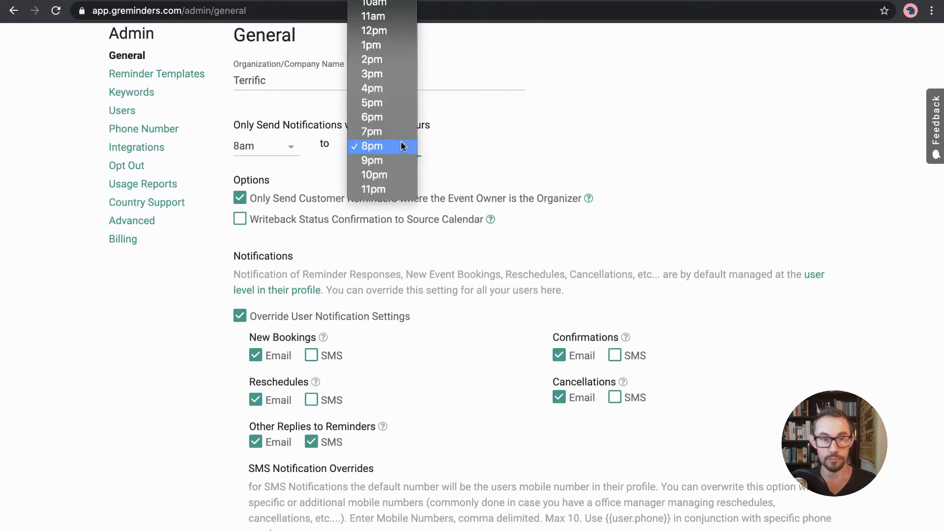
{"action": "left_click", "coordinate": [399, 117]}
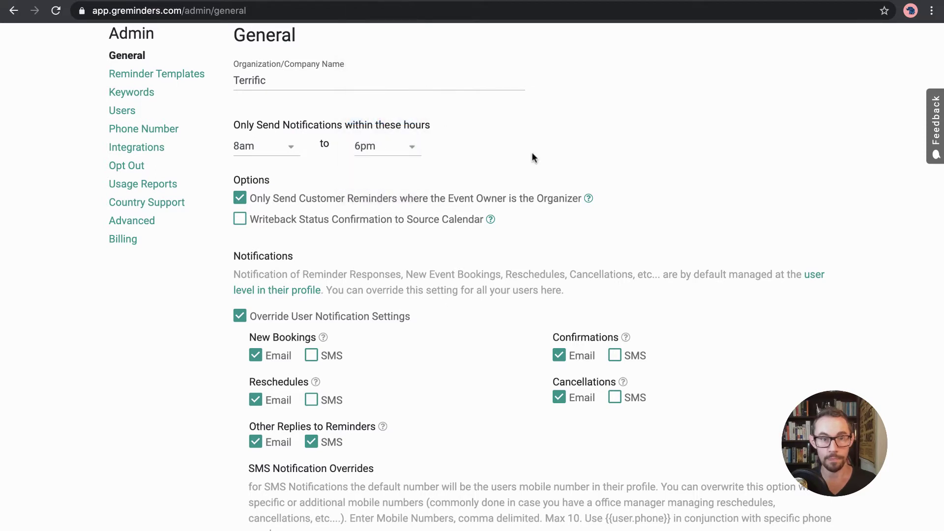
{"action": "scroll", "coordinate": [522, 155], "scroll_direction": "up", "scroll_amount": 2}
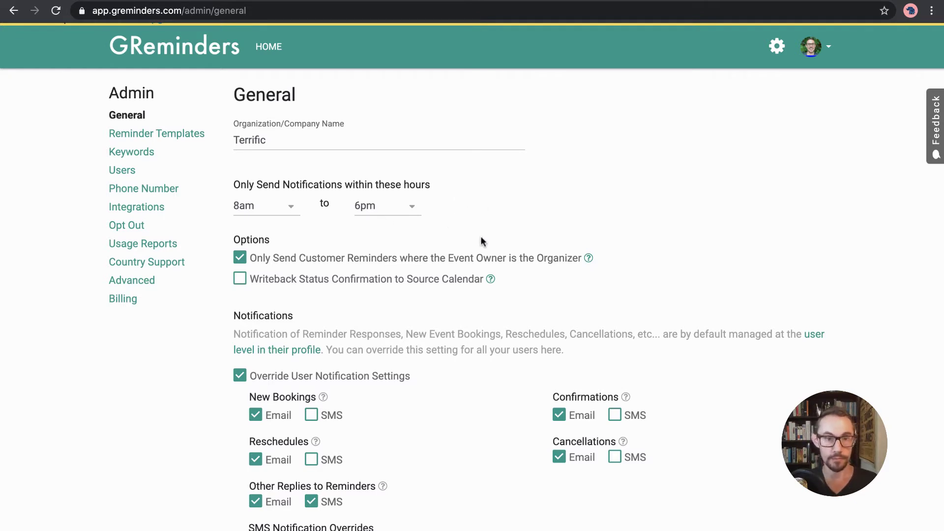
{"action": "scroll", "coordinate": [481, 241], "scroll_direction": "down", "scroll_amount": 2}
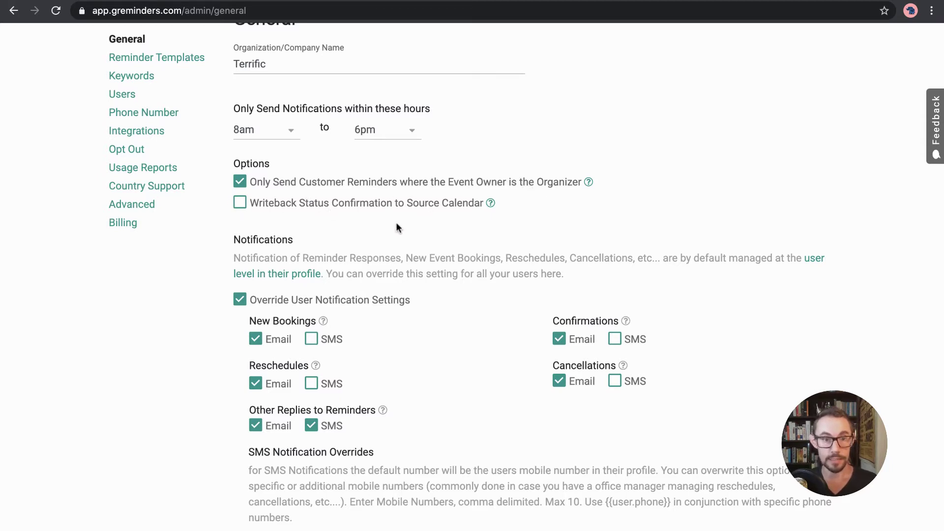
{"action": "scroll", "coordinate": [389, 231], "scroll_direction": "down", "scroll_amount": 3}
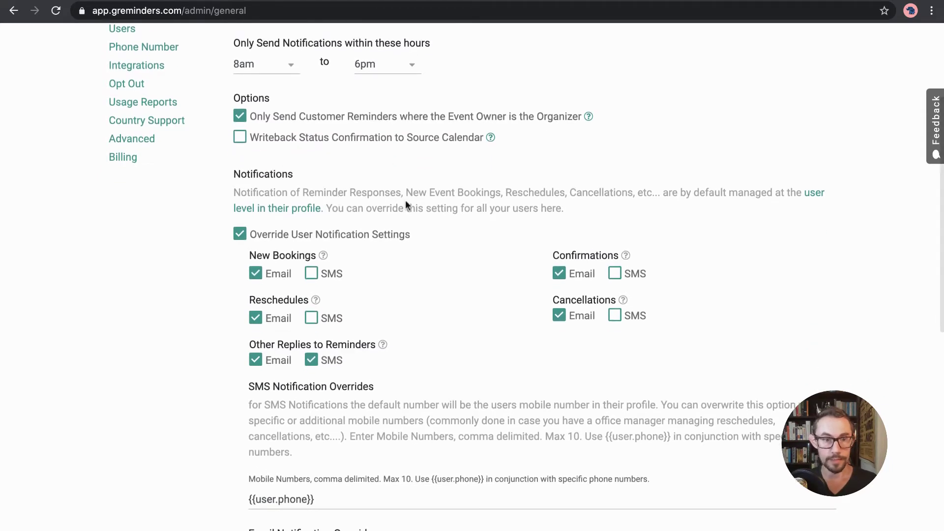
{"action": "scroll", "coordinate": [407, 241], "scroll_direction": "down", "scroll_amount": 2}
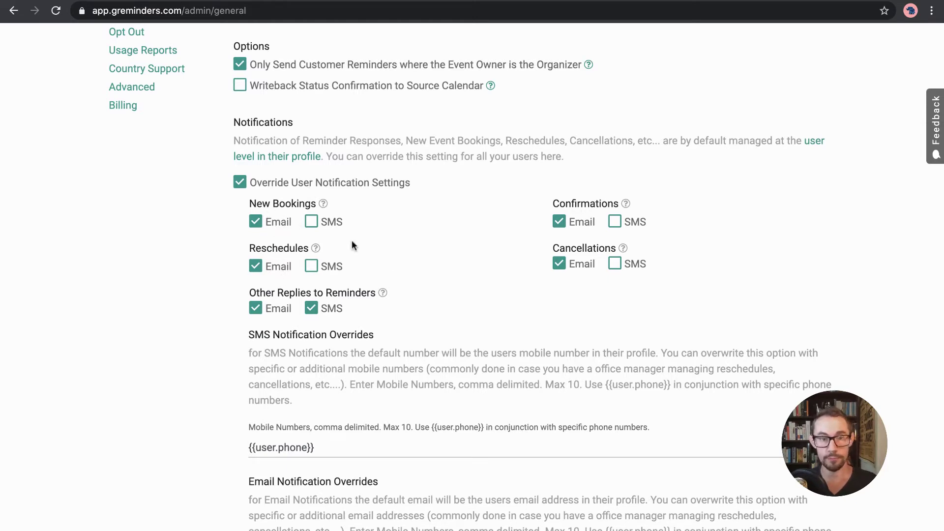
{"action": "mouse_move", "coordinate": [324, 206]}
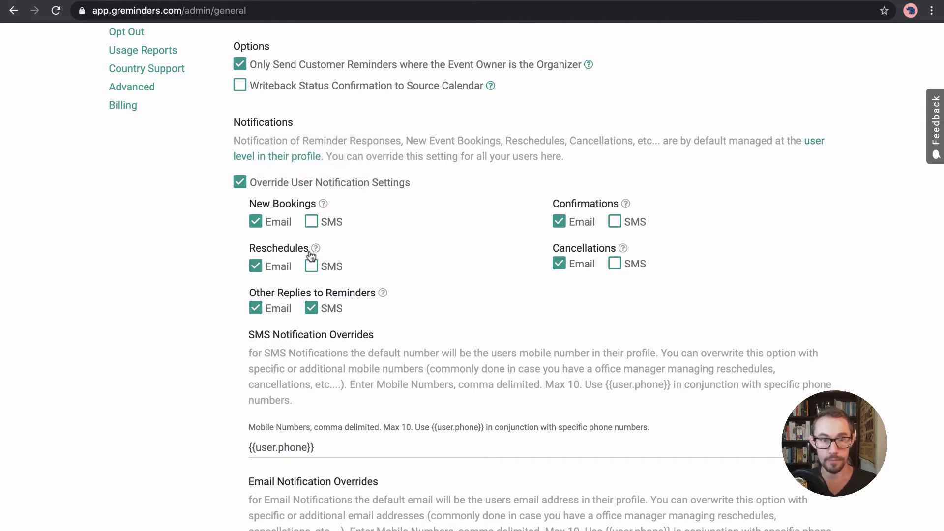
{"action": "mouse_move", "coordinate": [314, 248]}
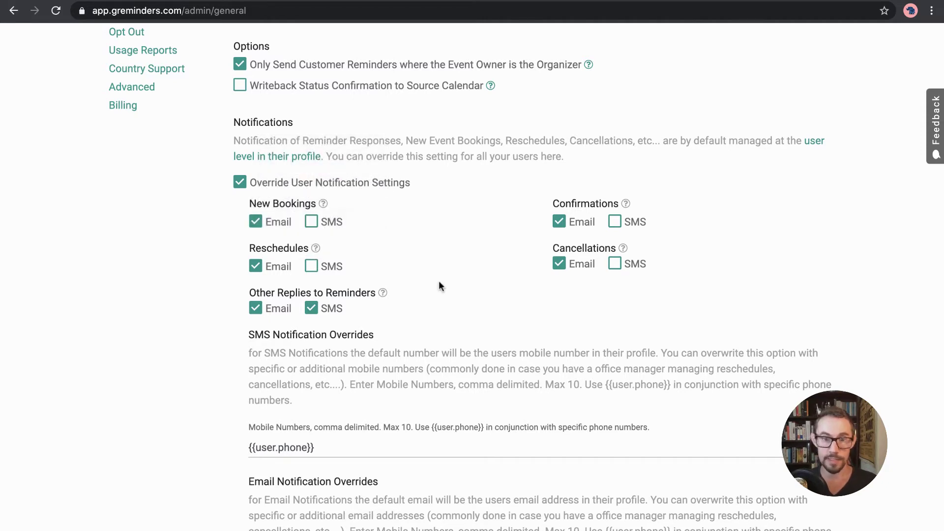
Scroll down the General settings page past the notification overrides and default country and language
{"action": "scroll", "coordinate": [439, 281], "scroll_direction": "down", "scroll_amount": 2}
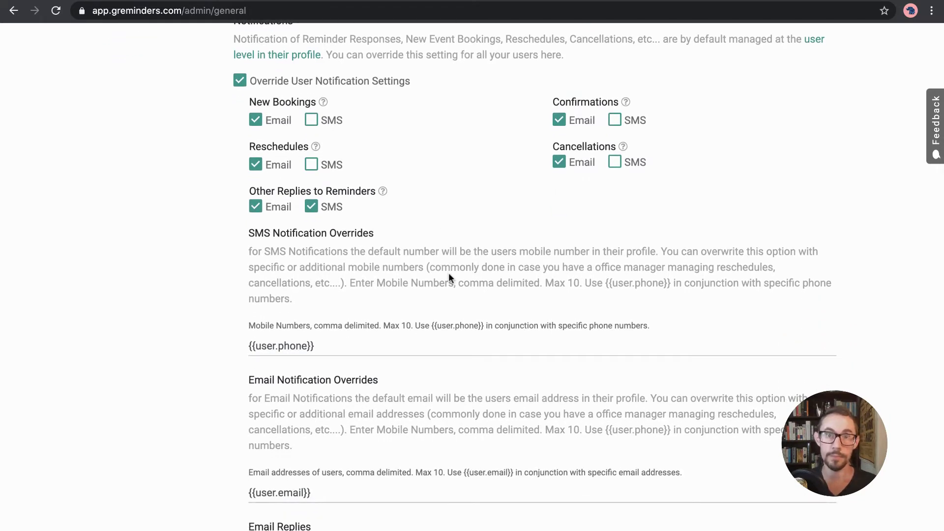
{"action": "scroll", "coordinate": [416, 285], "scroll_direction": "down", "scroll_amount": 1}
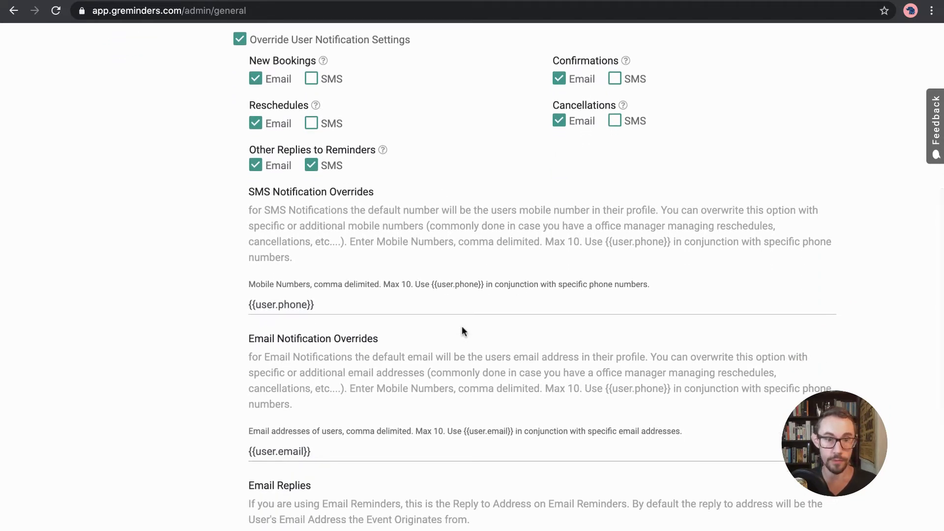
{"action": "scroll", "coordinate": [462, 326], "scroll_direction": "down", "scroll_amount": 1}
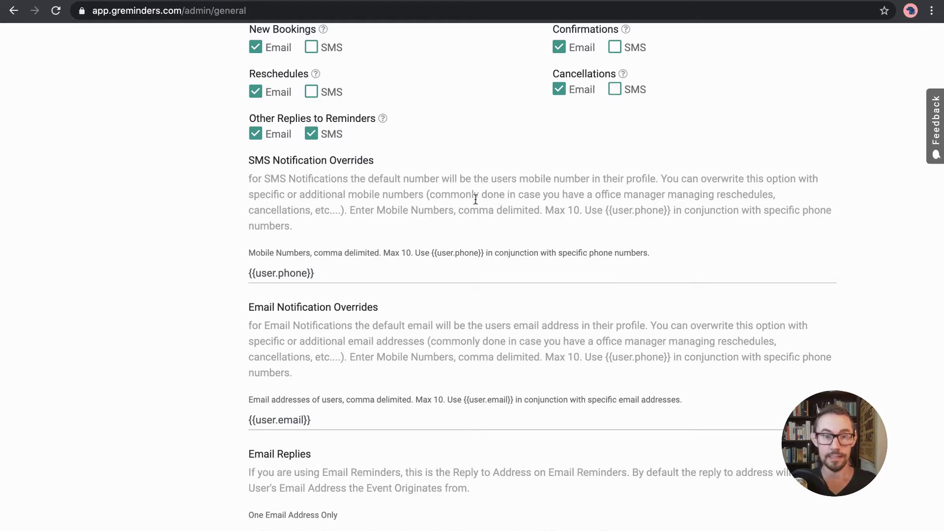
{"action": "scroll", "coordinate": [473, 212], "scroll_direction": "down", "scroll_amount": 1}
{"action": "scroll", "coordinate": [458, 217], "scroll_direction": "down", "scroll_amount": 1}
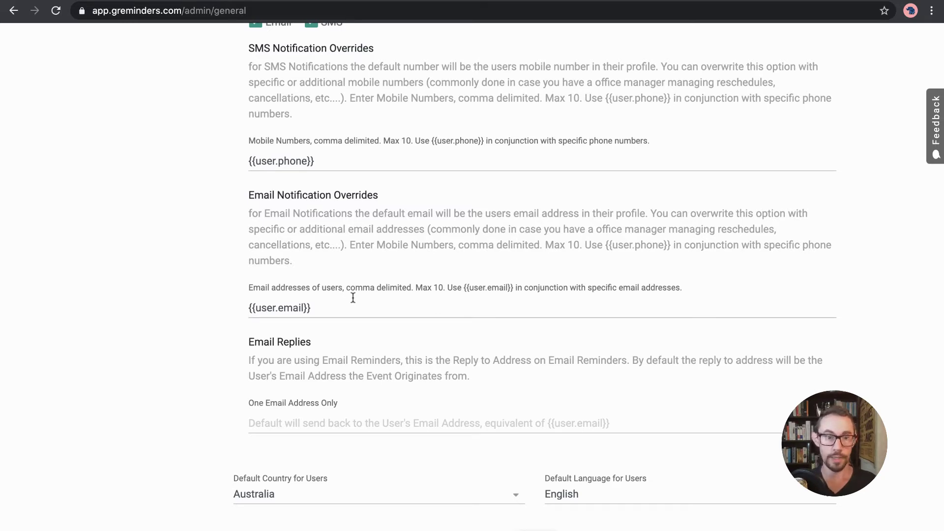
{"action": "scroll", "coordinate": [362, 305], "scroll_direction": "up", "scroll_amount": 1}
{"action": "scroll", "coordinate": [362, 305], "scroll_direction": "up", "scroll_amount": 1}
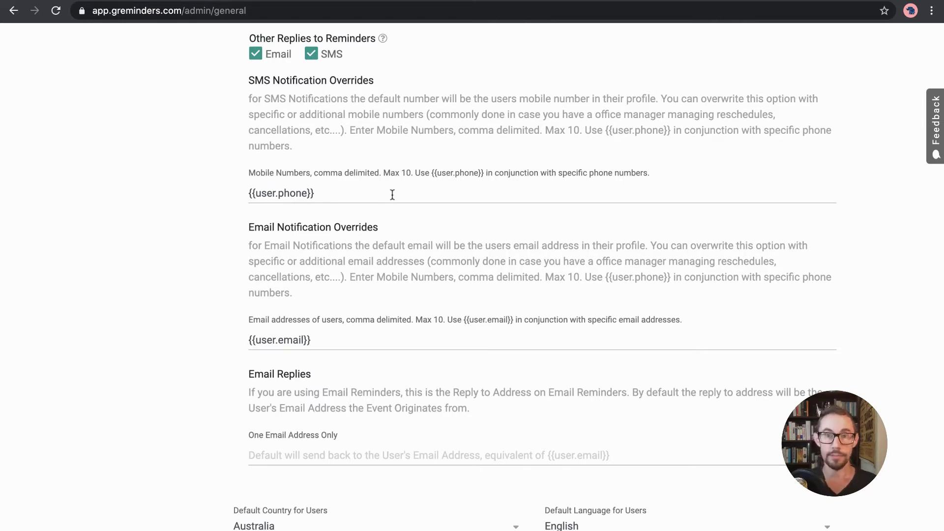
{"action": "scroll", "coordinate": [393, 195], "scroll_direction": "down", "scroll_amount": 3}
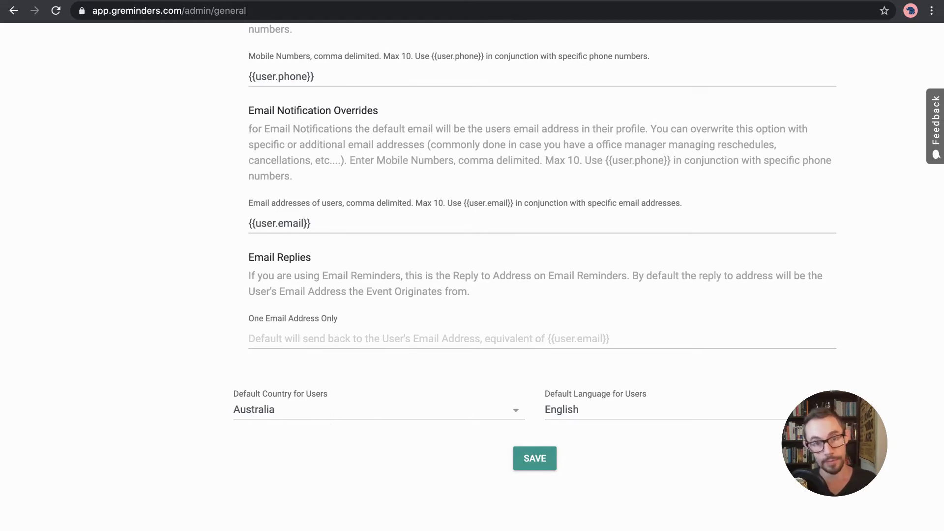
Save the general settings and go to the Reminder Templates list
{"action": "left_click", "coordinate": [549, 455]}
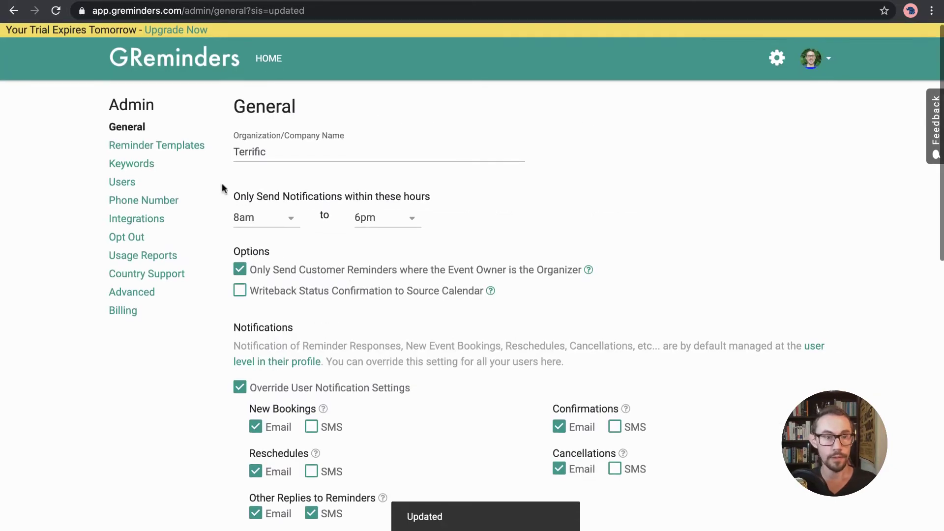
{"action": "left_click", "coordinate": [183, 147]}
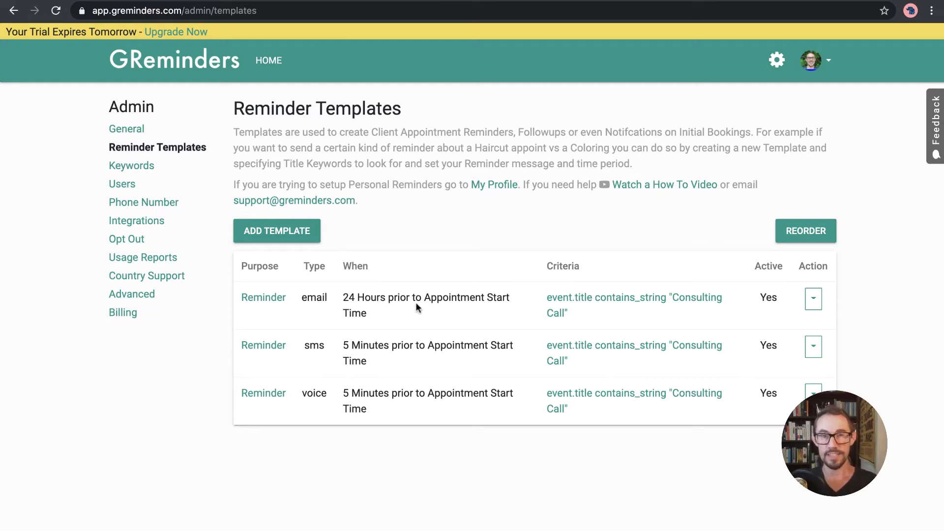
Start a new reminder template with the criterion Event Title contains 'Webinar'
{"action": "left_click", "coordinate": [281, 229]}
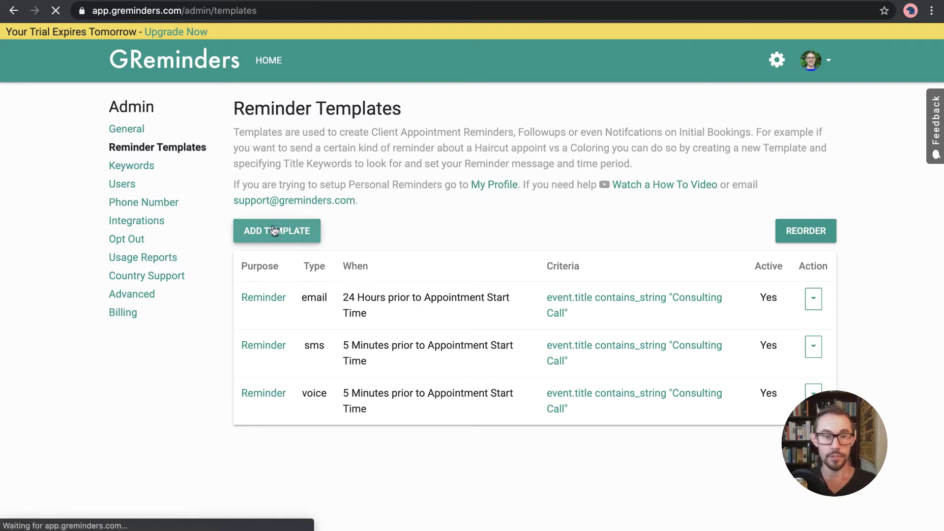
{"action": "scroll", "coordinate": [427, 234], "scroll_direction": "down", "scroll_amount": 1}
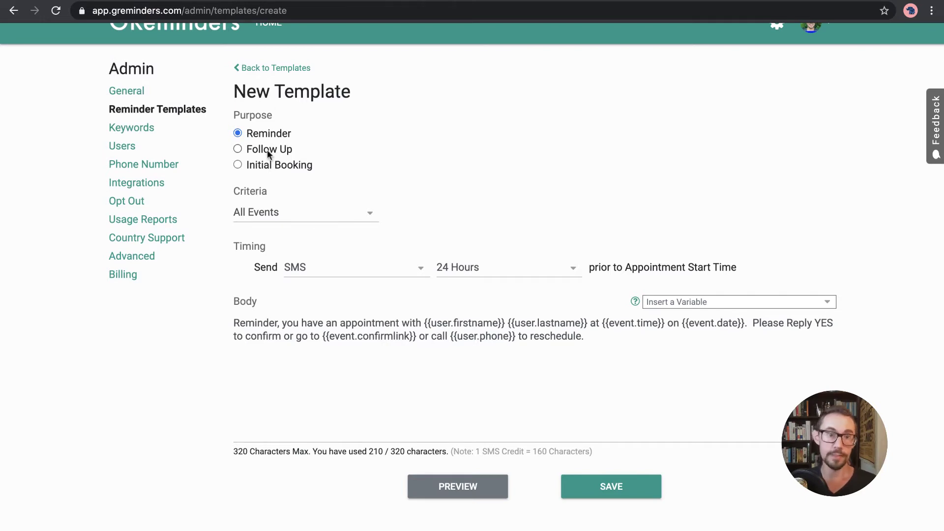
{"action": "left_click", "coordinate": [300, 214]}
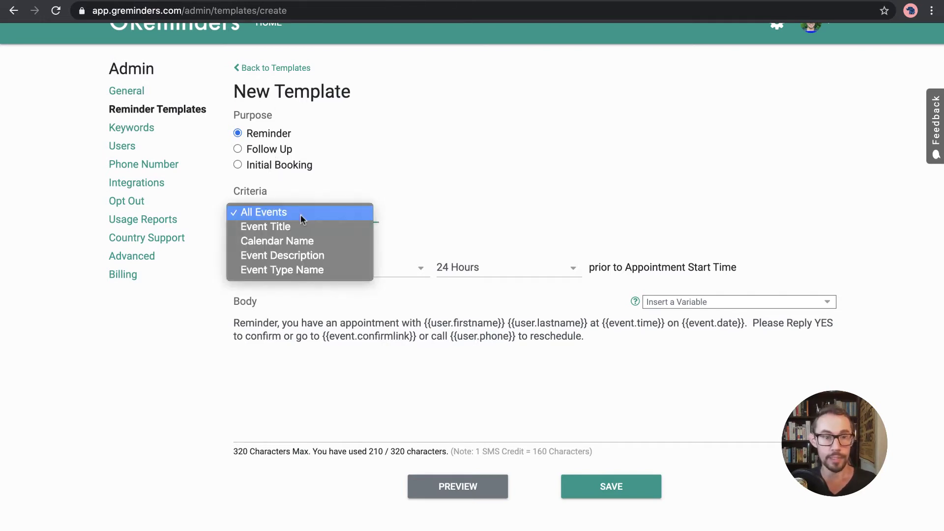
{"action": "left_click", "coordinate": [258, 226]}
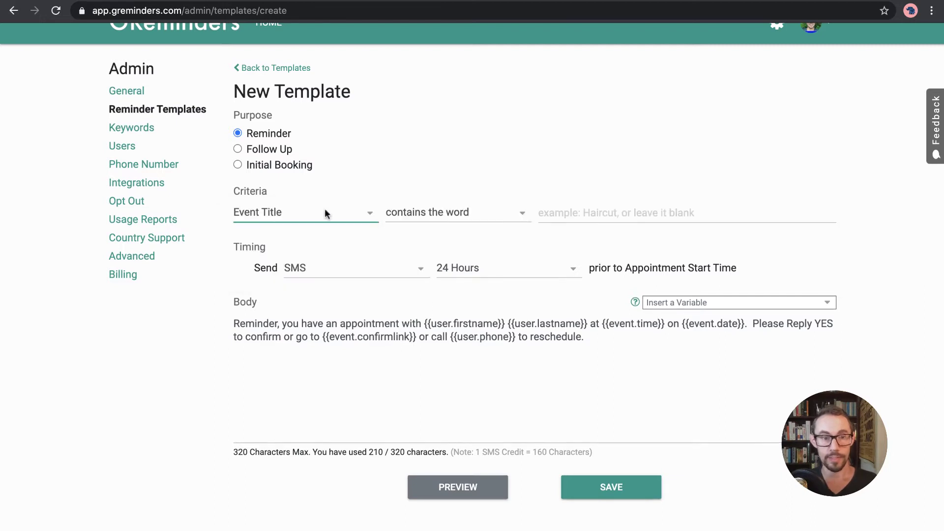
{"action": "left_click", "coordinate": [618, 217]}
{"action": "left_click", "coordinate": [616, 234]}
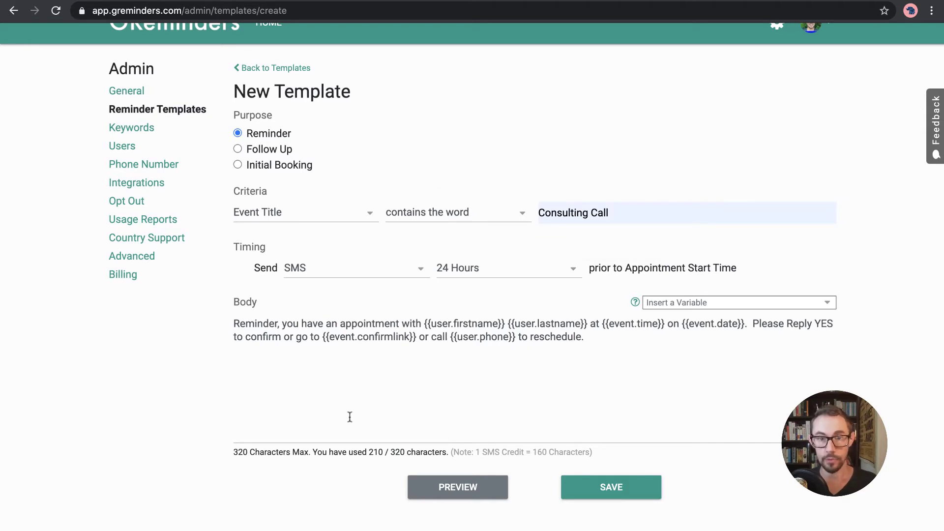
{"action": "triple_click", "coordinate": [569, 213]}
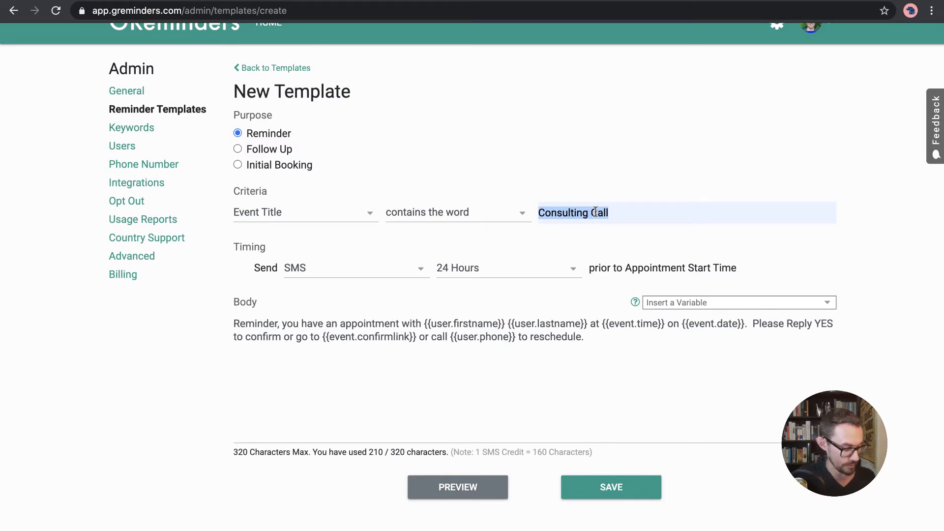
{"action": "type", "text": "Call-back"}
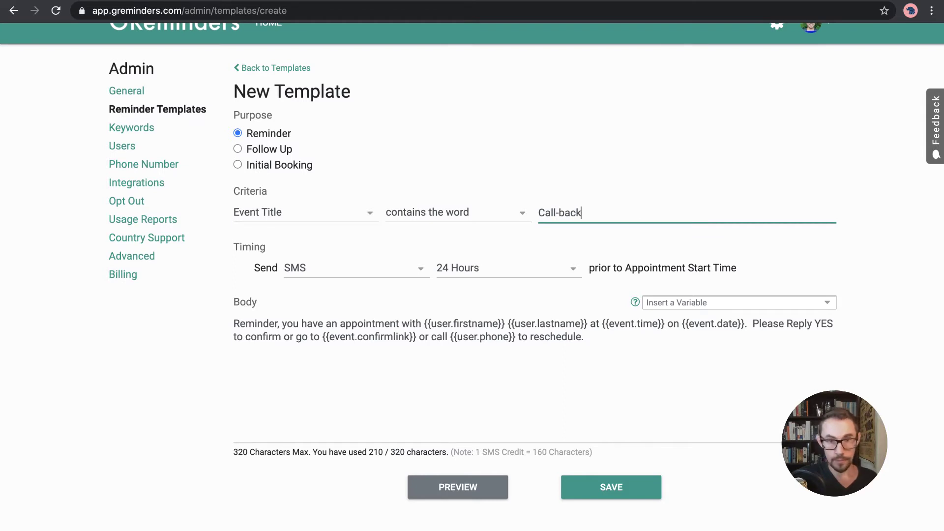
{"action": "key", "text": "super+a"}
{"action": "type", "text": "Webinar"}
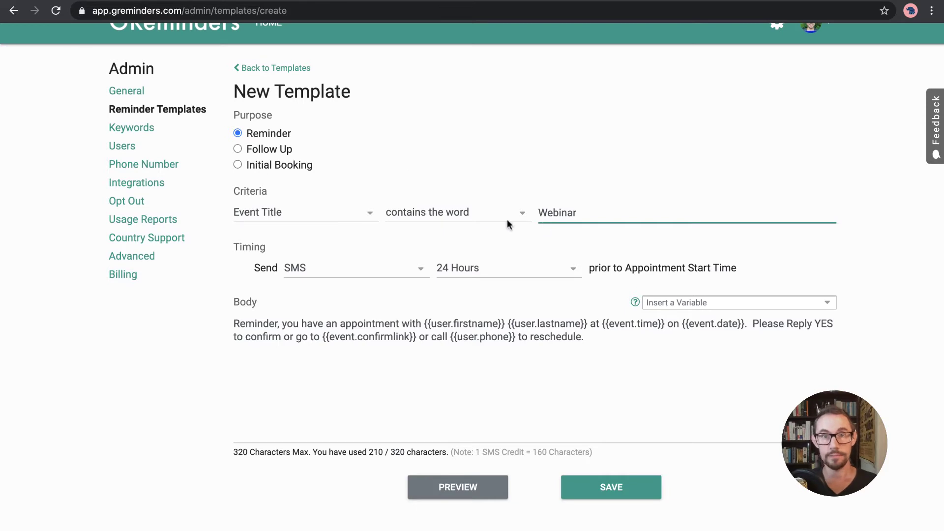
Have it send an Email 1 Hour prior, then go back to templates without saving
{"action": "left_click", "coordinate": [323, 263]}
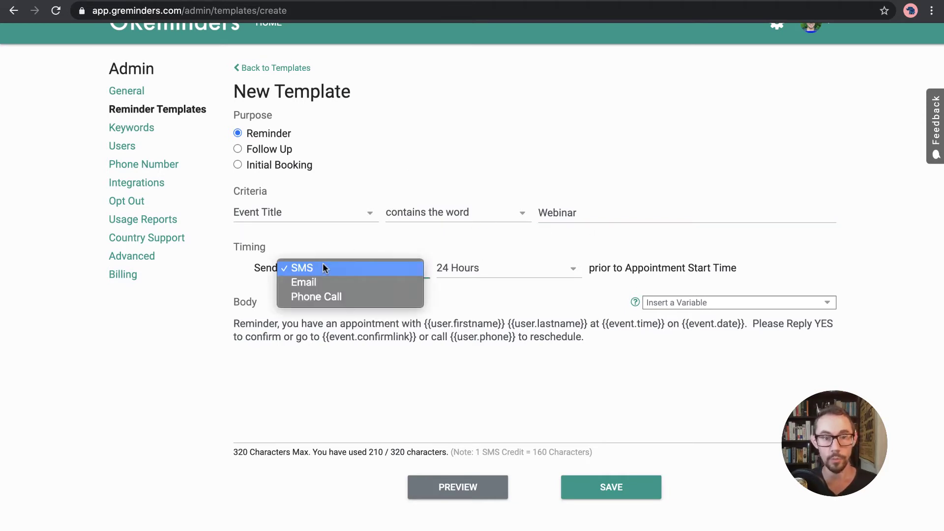
{"action": "left_click", "coordinate": [441, 272]}
{"action": "left_click", "coordinate": [464, 267]}
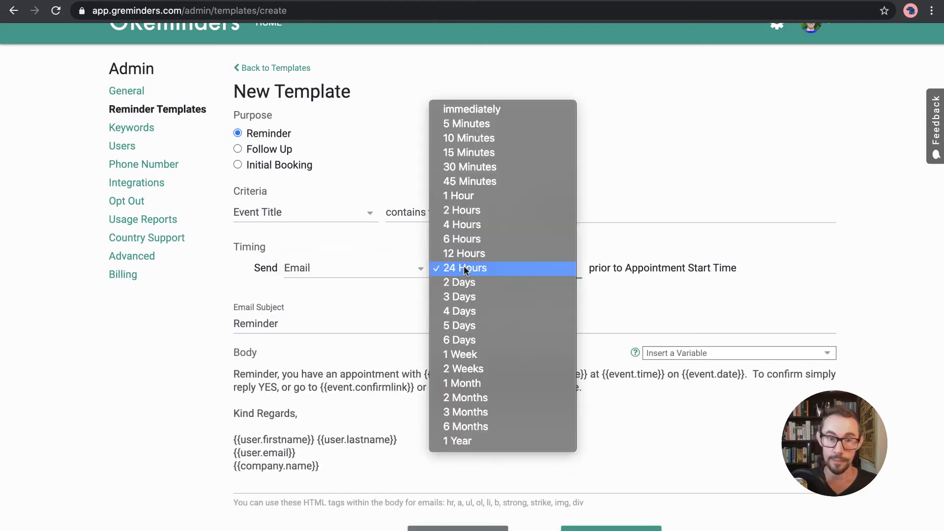
{"action": "left_click", "coordinate": [471, 196]}
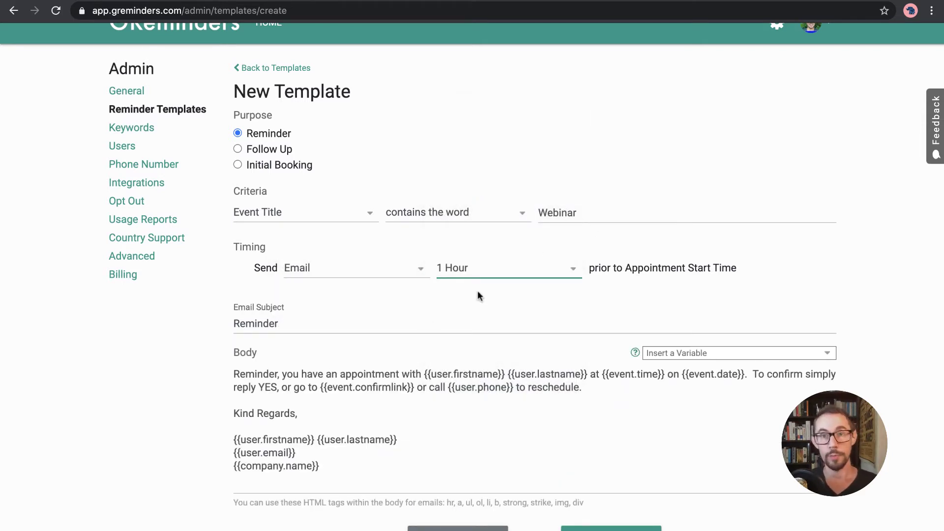
{"action": "scroll", "coordinate": [486, 308], "scroll_direction": "down", "scroll_amount": 2}
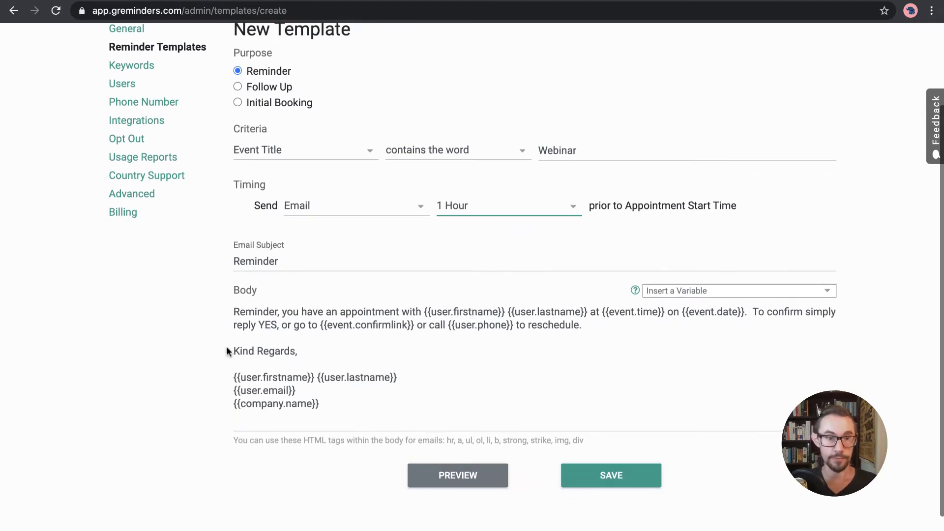
{"action": "left_click_drag", "start_coordinate": [238, 310], "coordinate": [470, 358]}
{"action": "left_click", "coordinate": [470, 358]}
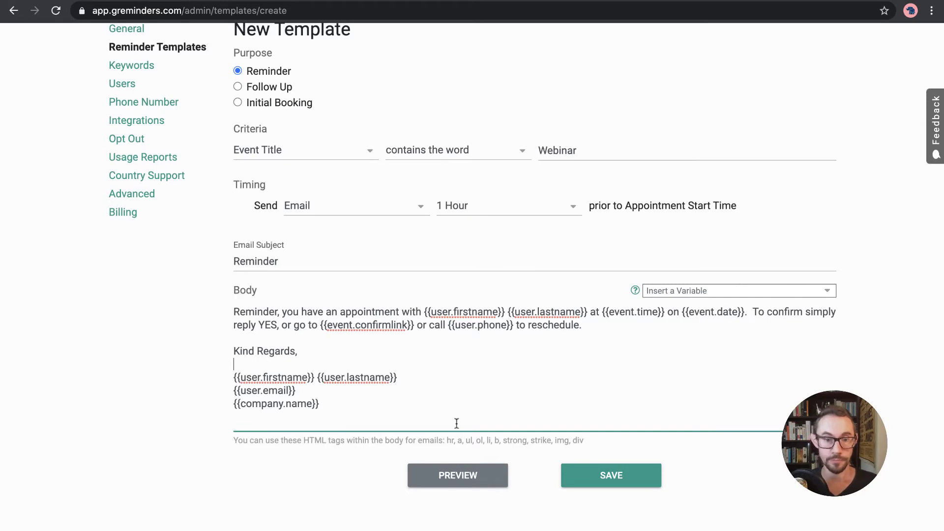
{"action": "scroll", "coordinate": [439, 273], "scroll_direction": "up", "scroll_amount": 2}
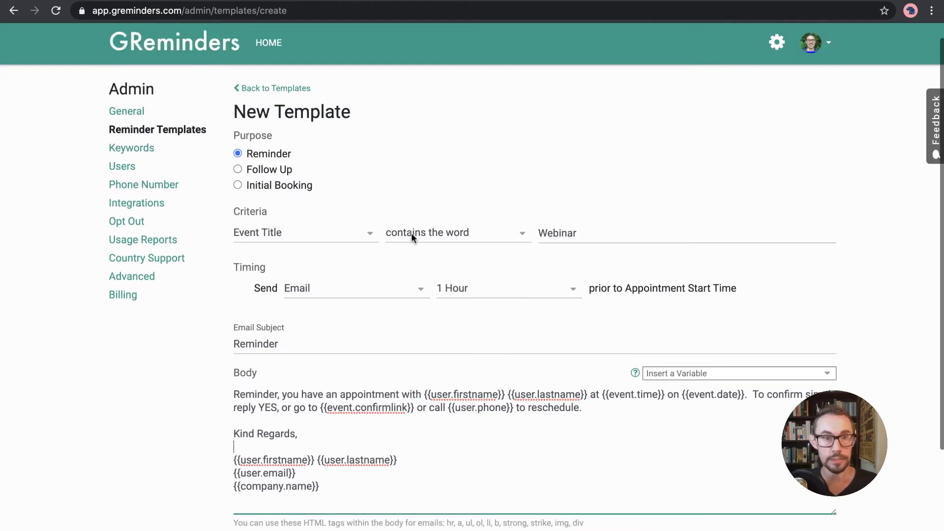
{"action": "left_click", "coordinate": [253, 88]}
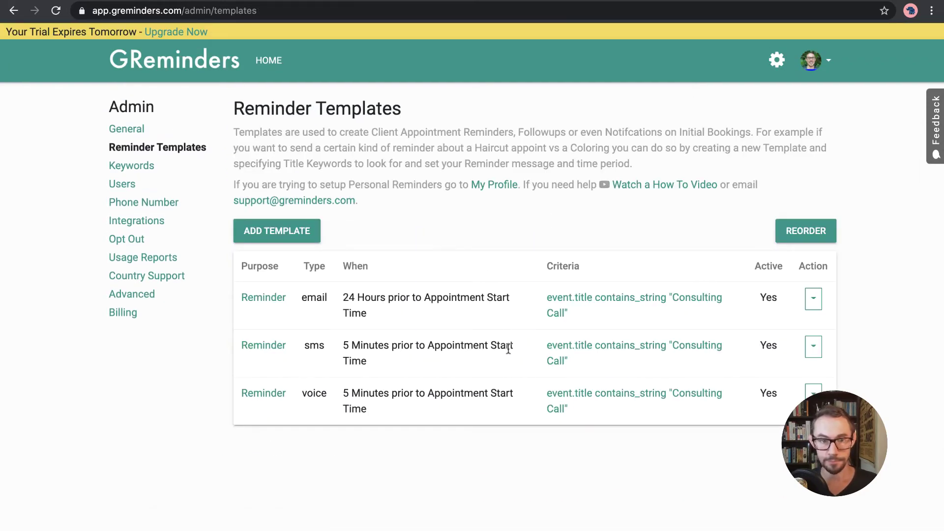
Create a keyword named 'Staff' mapped to a staff phone number
{"action": "left_click", "coordinate": [115, 167]}
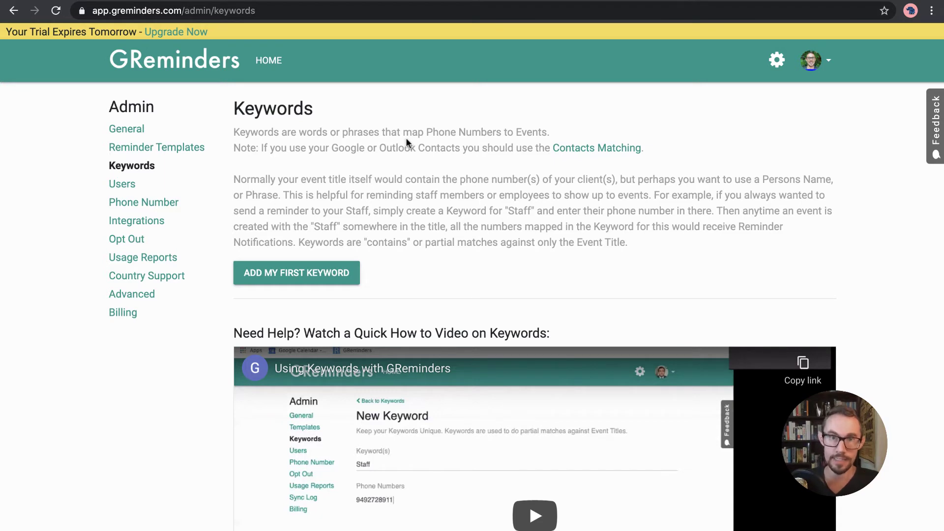
{"action": "left_click", "coordinate": [325, 277]}
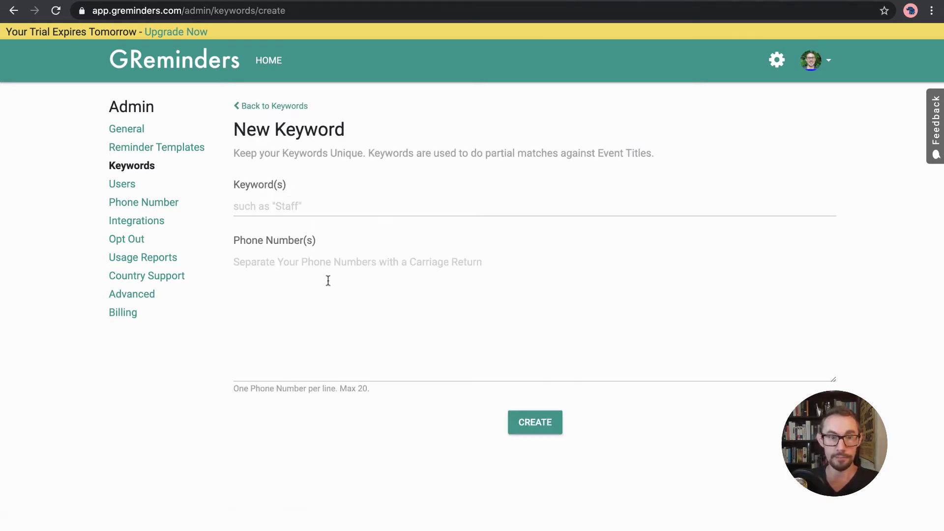
{"action": "left_click", "coordinate": [328, 281]}
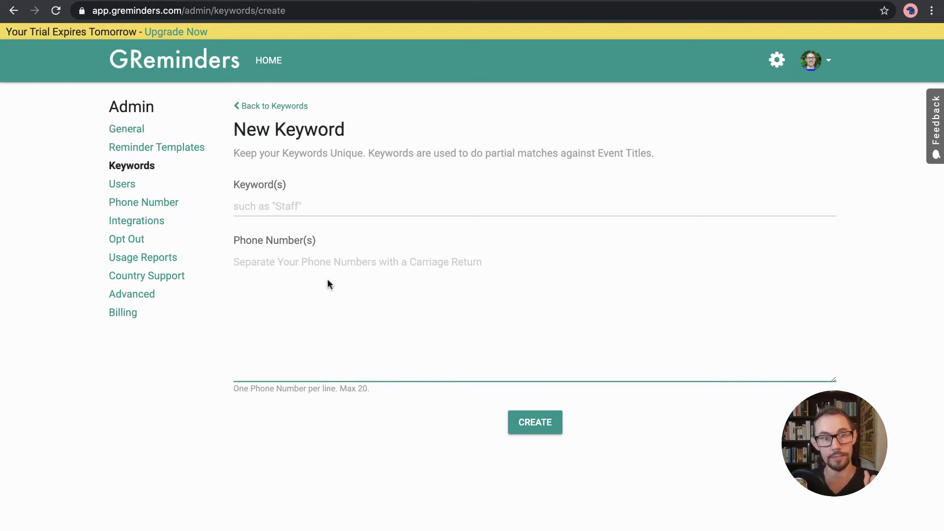
{"action": "left_click", "coordinate": [282, 211]}
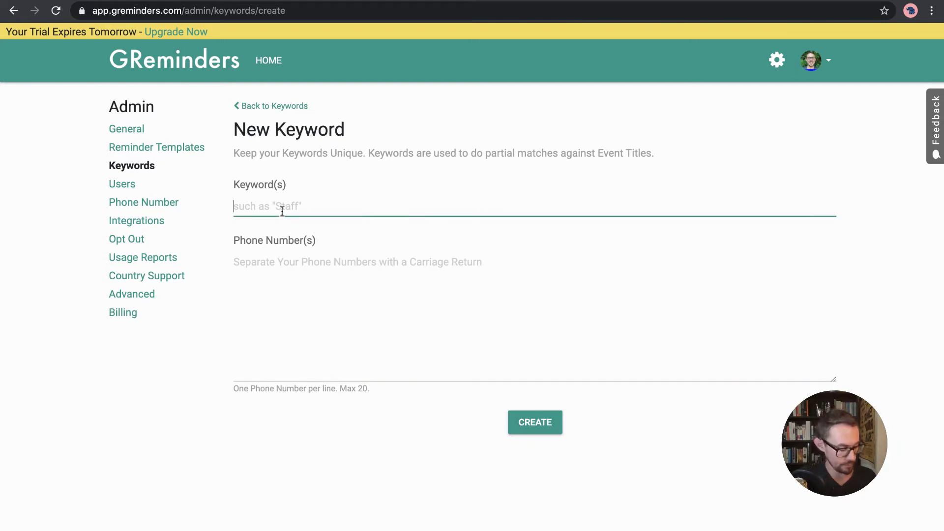
{"action": "type", "text": "Staff"}
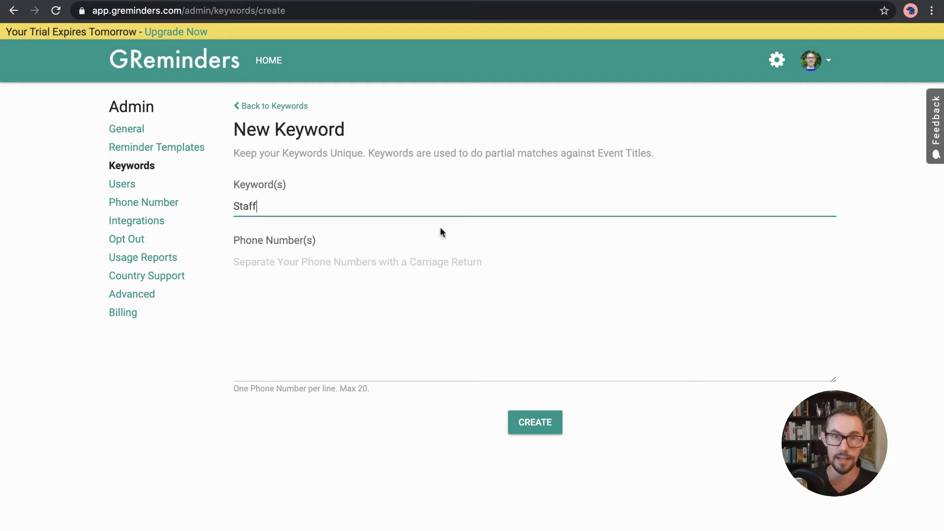
{"action": "left_click", "coordinate": [368, 276]}
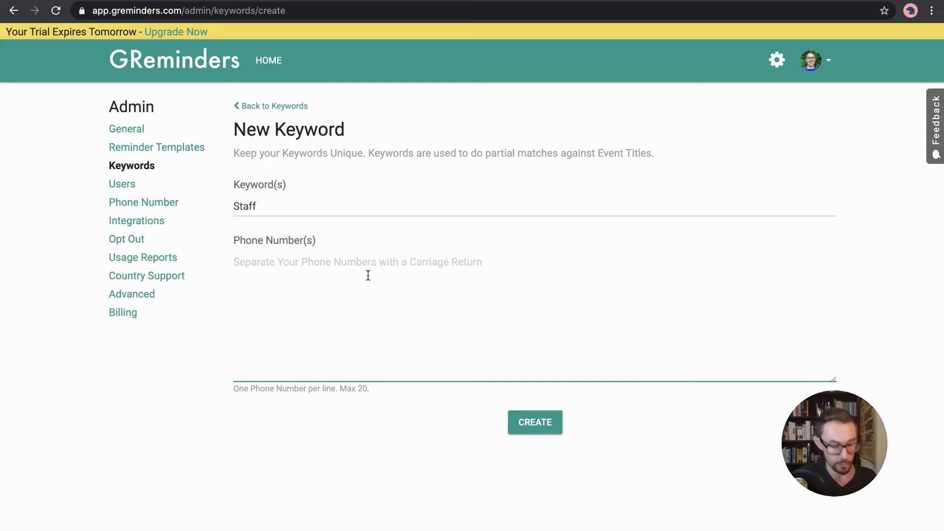
{"action": "type", "text": "+61"}
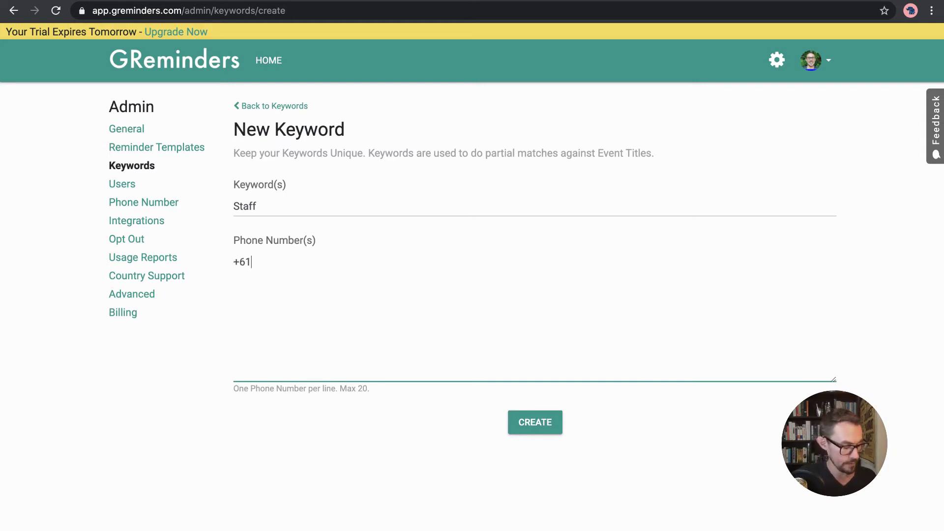
{"action": "type", "text": "40000000"}
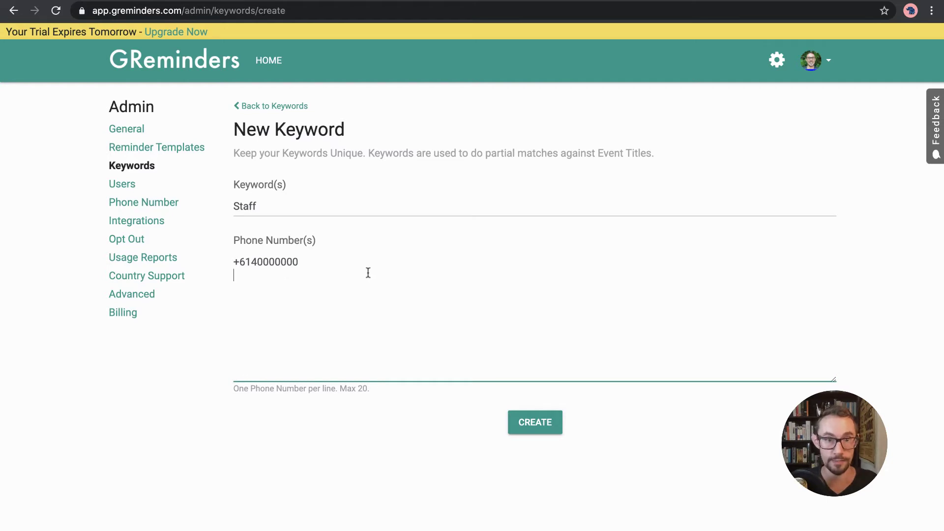
{"action": "left_click", "coordinate": [536, 422]}
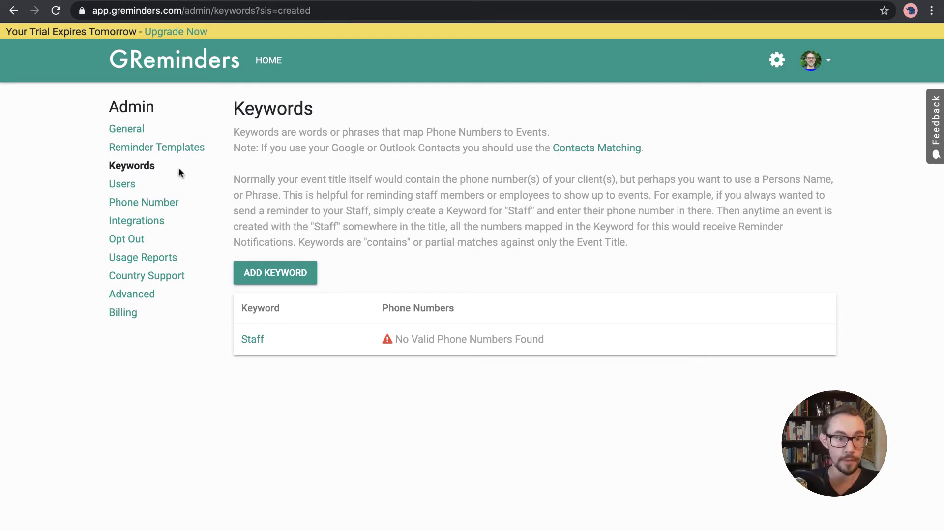
Browse the Users, SMS number and Integrations pages, ending on the Opt Out settings
{"action": "left_click", "coordinate": [128, 186]}
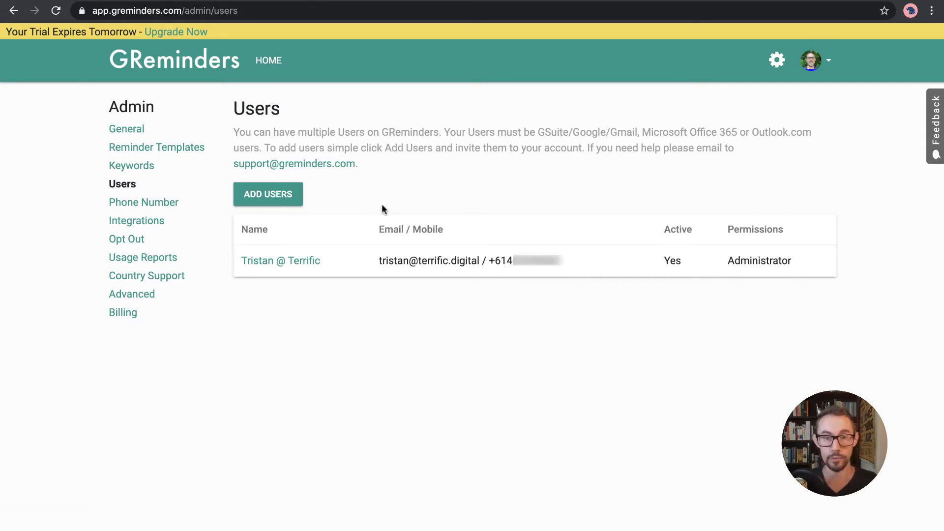
{"action": "left_click", "coordinate": [134, 203]}
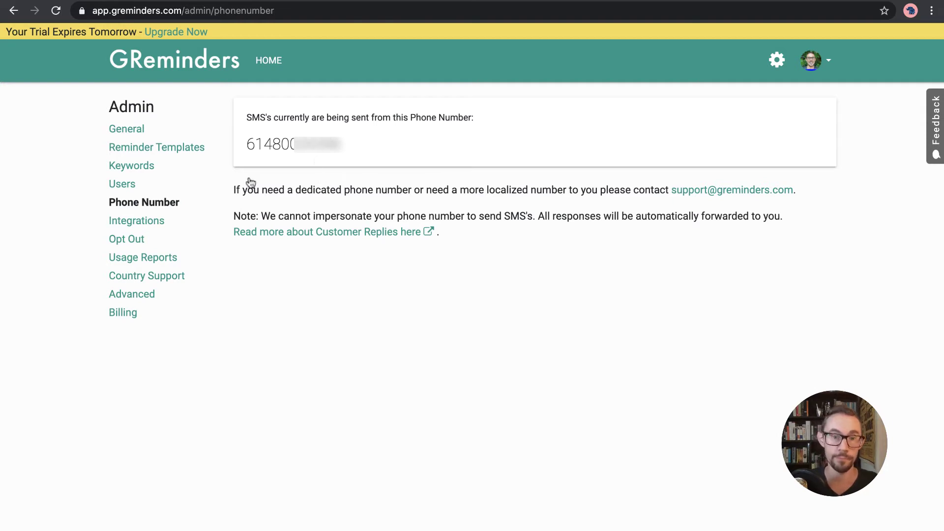
{"action": "left_click", "coordinate": [138, 224]}
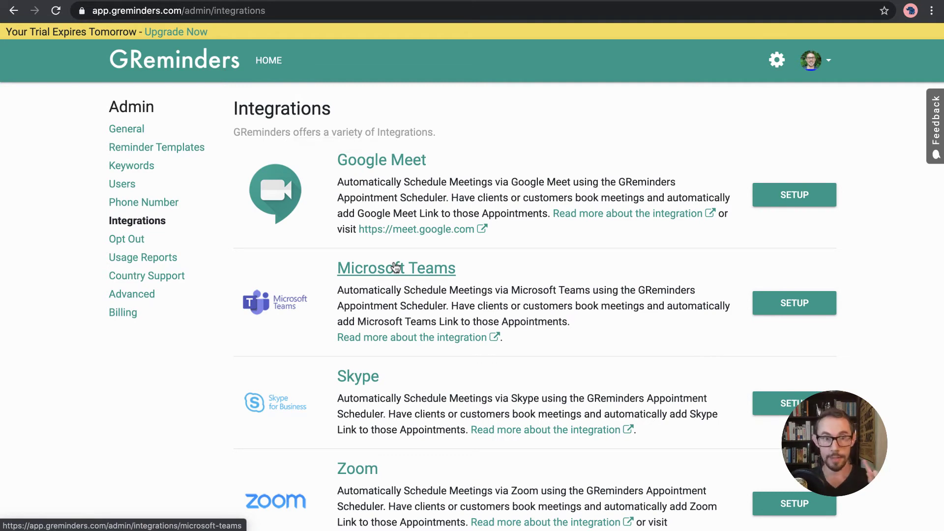
{"action": "scroll", "coordinate": [541, 298], "scroll_direction": "down", "scroll_amount": 3}
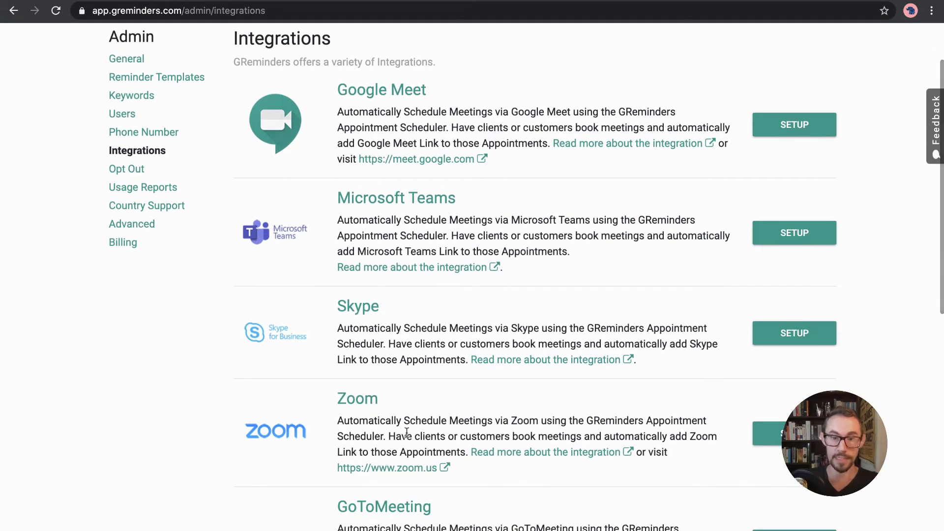
{"action": "scroll", "coordinate": [413, 434], "scroll_direction": "up", "scroll_amount": 3}
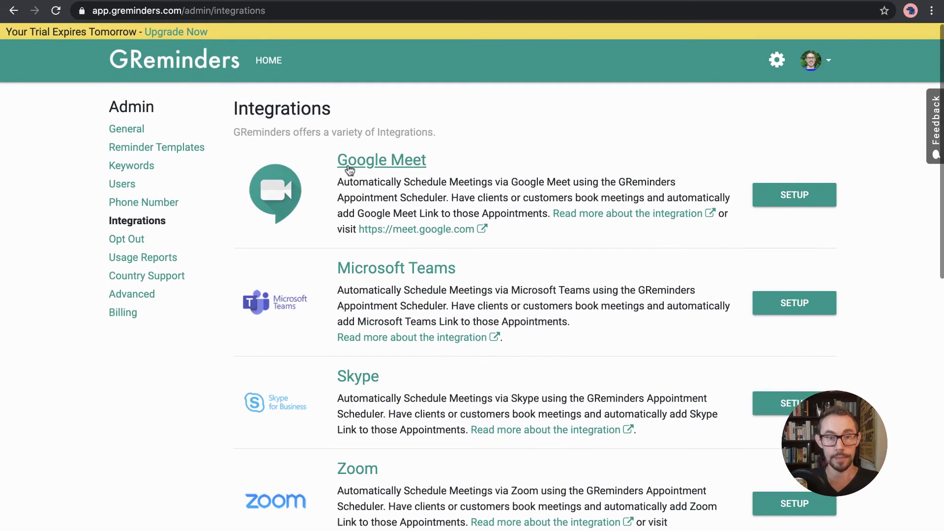
{"action": "scroll", "coordinate": [404, 212], "scroll_direction": "down", "scroll_amount": 6}
{"action": "scroll", "coordinate": [400, 328], "scroll_direction": "down", "scroll_amount": 7}
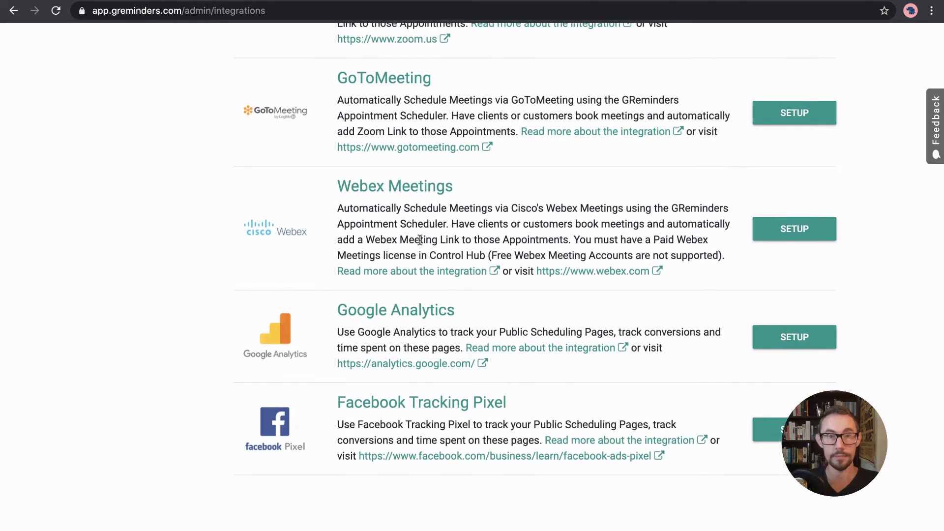
{"action": "scroll", "coordinate": [418, 238], "scroll_direction": "up", "scroll_amount": 9}
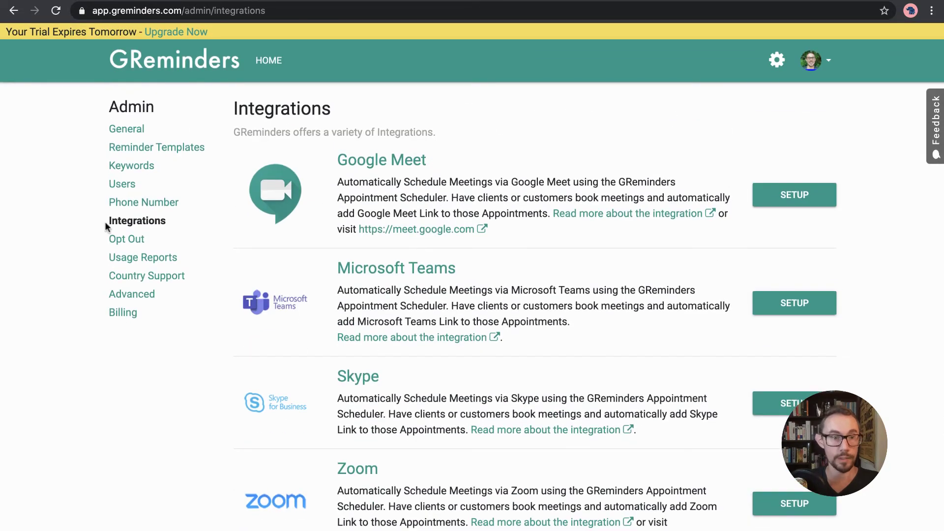
{"action": "left_click", "coordinate": [130, 244]}
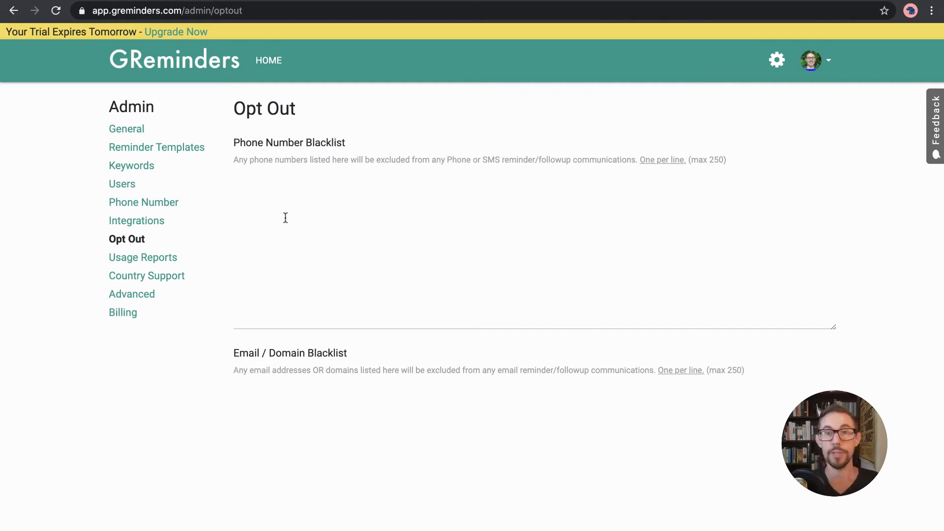
Add 'Personal' to the Keyword Blacklist and save it
{"action": "scroll", "coordinate": [302, 233], "scroll_direction": "down", "scroll_amount": 5}
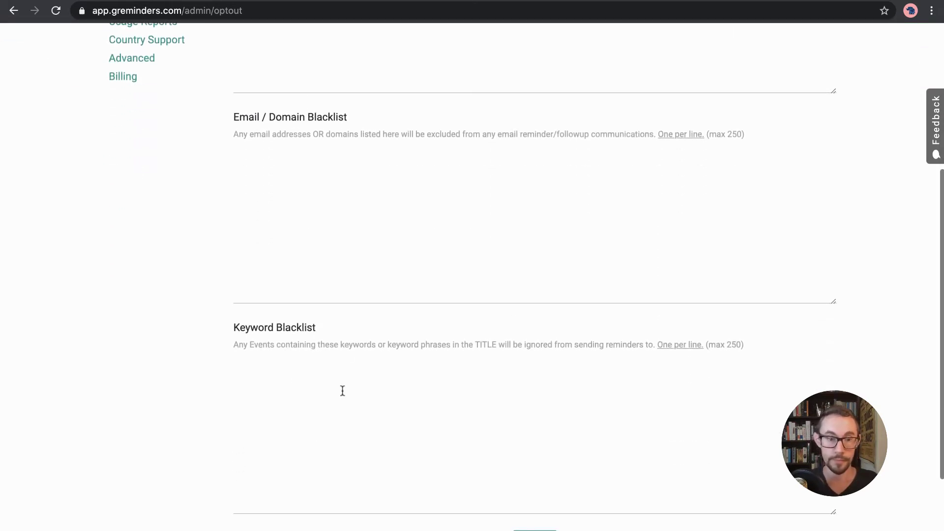
{"action": "scroll", "coordinate": [302, 366], "scroll_direction": "down", "scroll_amount": 1}
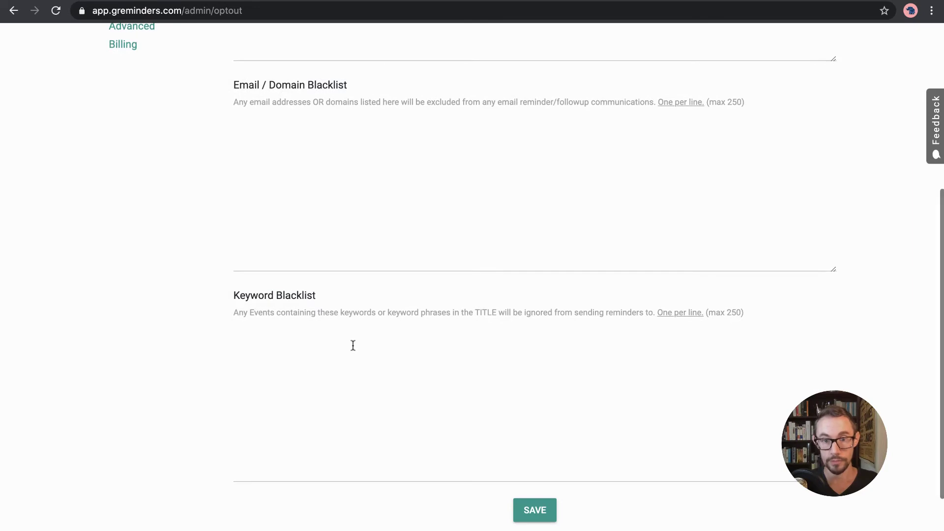
{"action": "left_click", "coordinate": [287, 342]}
{"action": "type", "text": "Personal"}
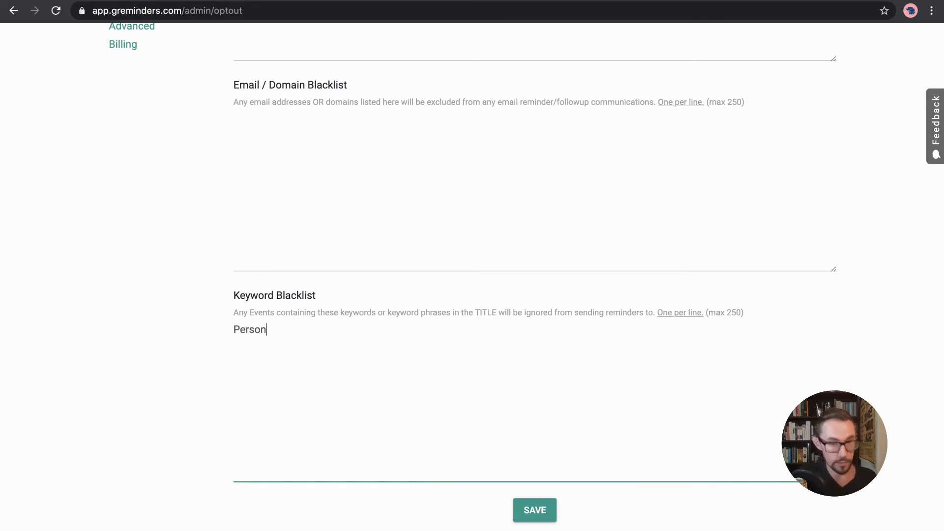
{"action": "left_click", "coordinate": [536, 510]}
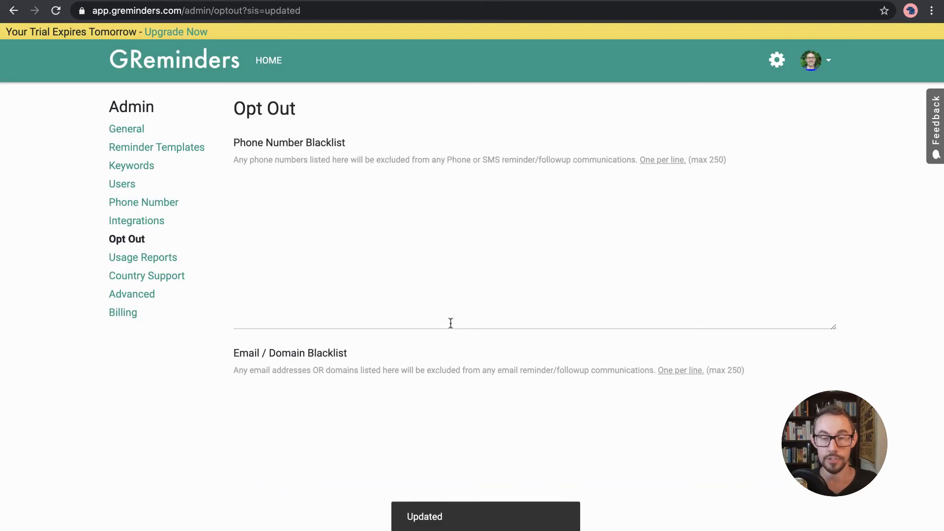
View Usage Reports and Country Support, then open the Advanced admin settings
{"action": "left_click", "coordinate": [126, 258]}
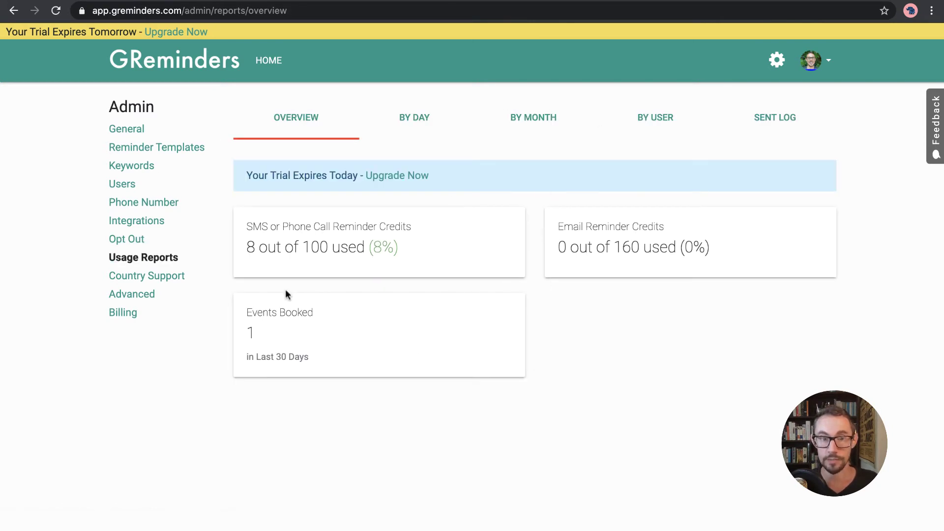
{"action": "left_click", "coordinate": [129, 276]}
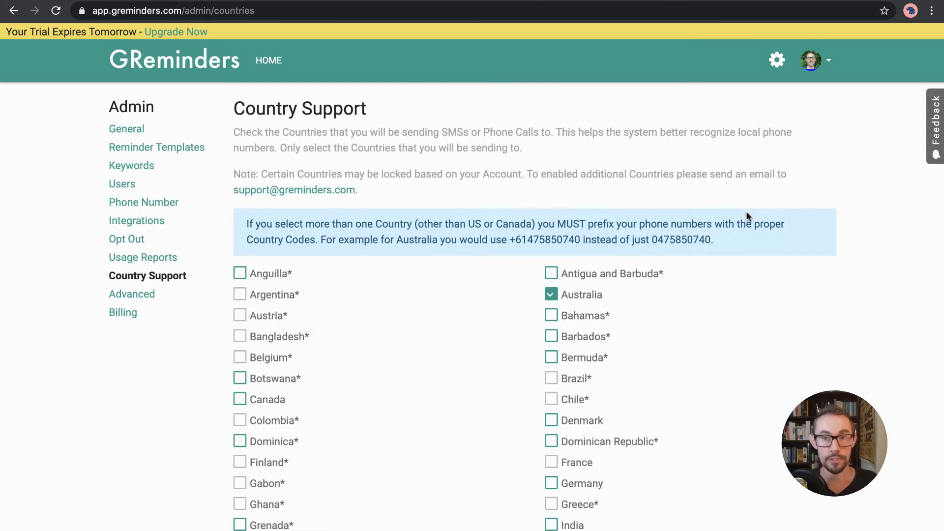
{"action": "scroll", "coordinate": [367, 219], "scroll_direction": "down", "scroll_amount": 1}
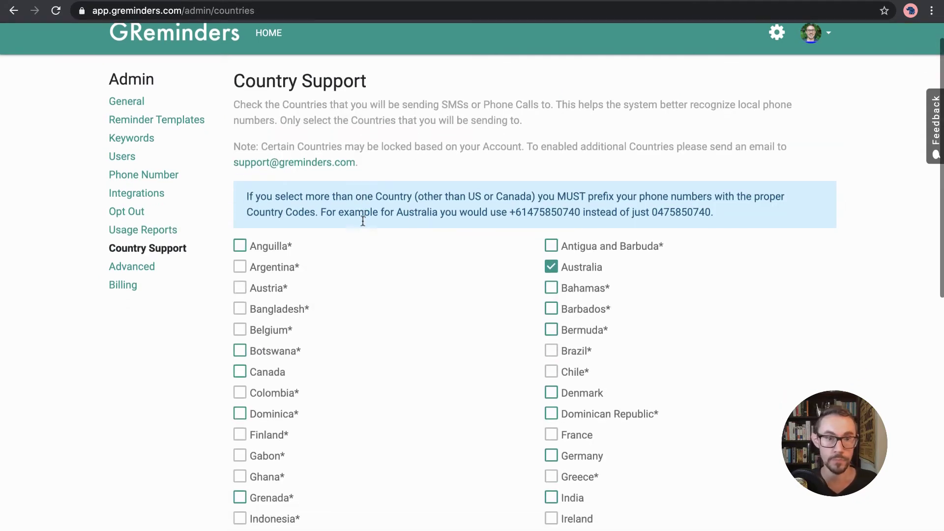
{"action": "scroll", "coordinate": [392, 249], "scroll_direction": "down", "scroll_amount": 2}
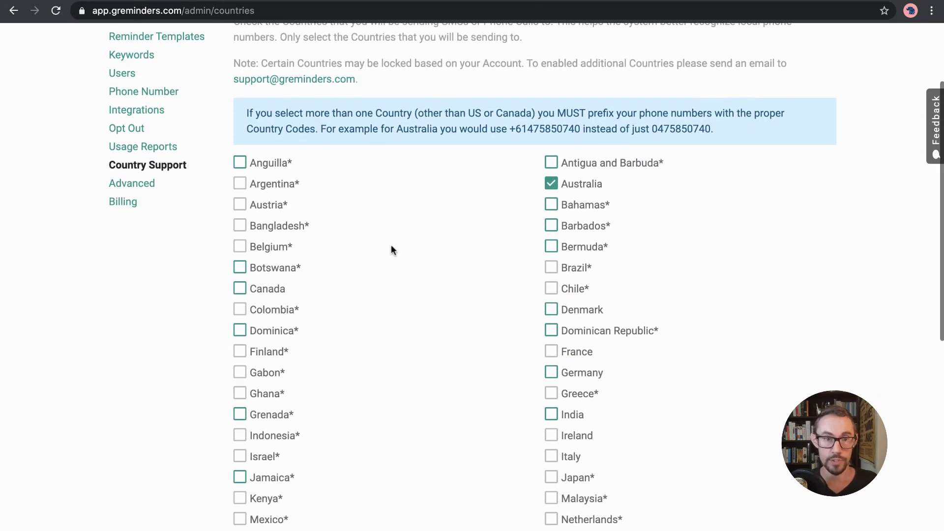
{"action": "scroll", "coordinate": [511, 257], "scroll_direction": "up", "scroll_amount": 1}
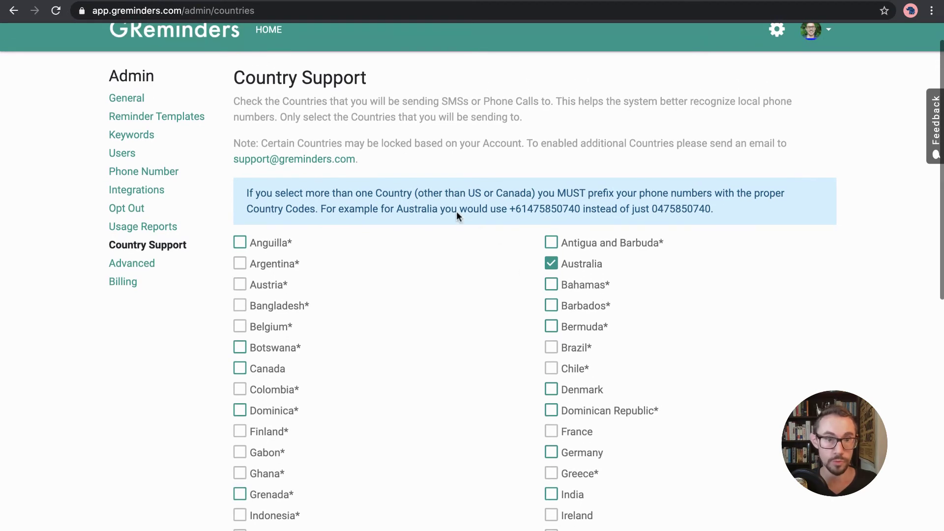
{"action": "left_click", "coordinate": [143, 263]}
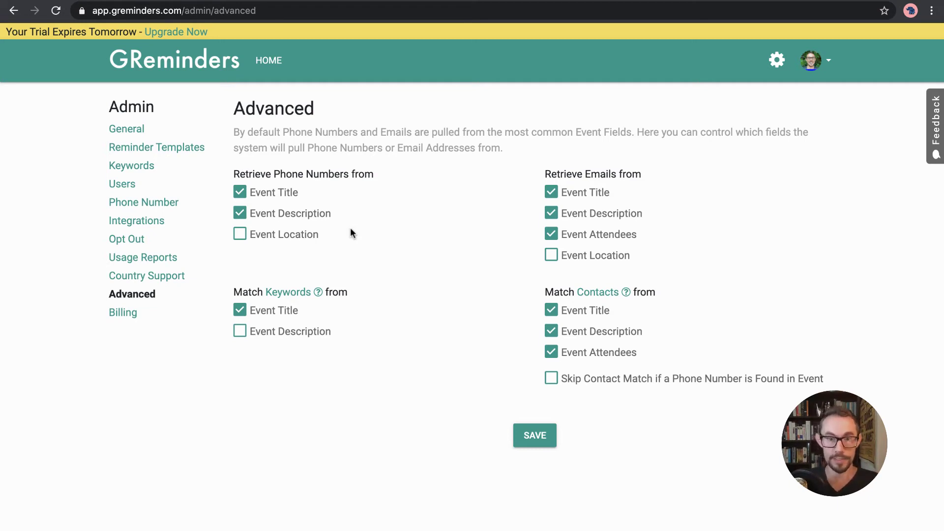
Scroll through the Billing plans, then open the avatar menu with My Profile, My Calendars, Event Types and Logout
{"action": "left_click", "coordinate": [129, 314]}
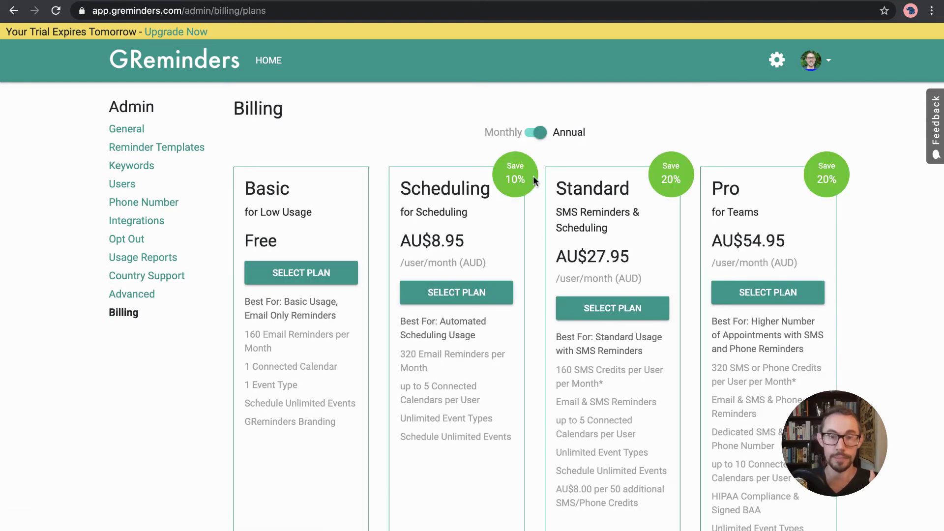
{"action": "scroll", "coordinate": [375, 148], "scroll_direction": "down", "scroll_amount": 2}
{"action": "scroll", "coordinate": [375, 148], "scroll_direction": "up", "scroll_amount": 2}
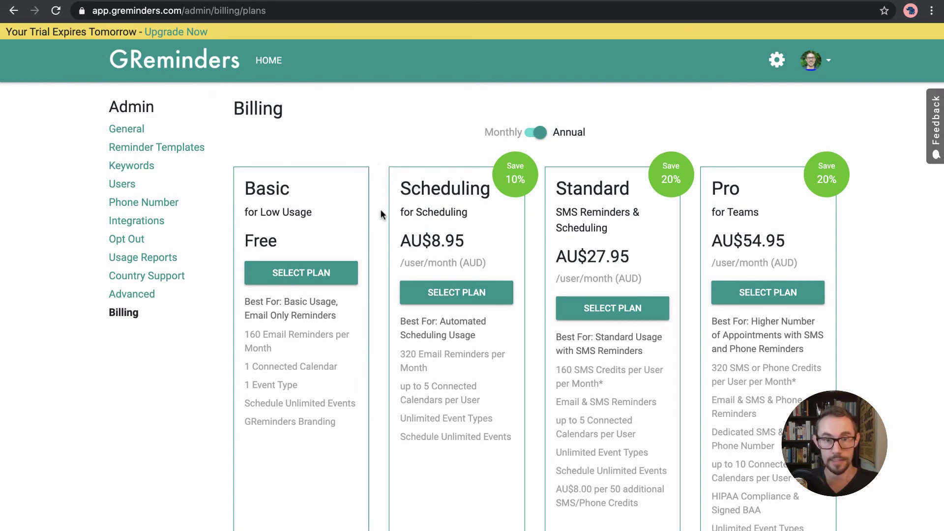
{"action": "scroll", "coordinate": [380, 208], "scroll_direction": "down", "scroll_amount": 3}
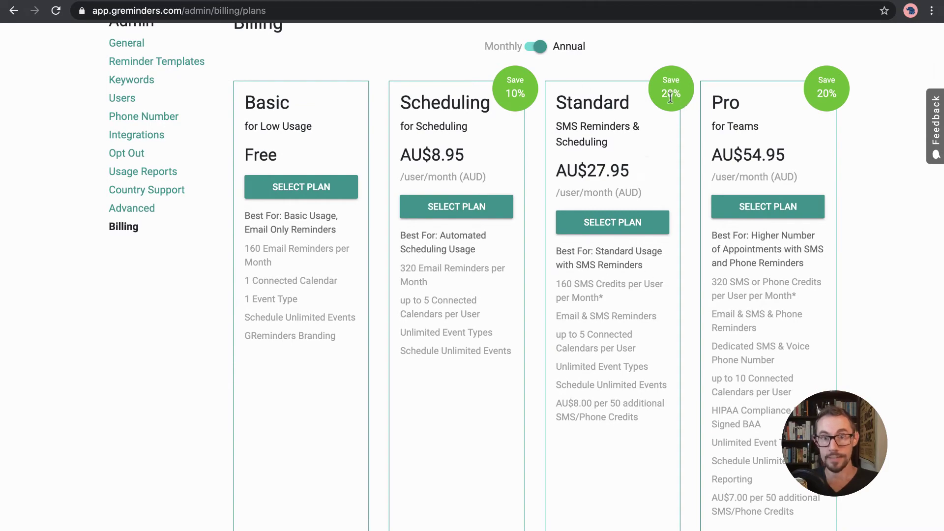
{"action": "scroll", "coordinate": [601, 160], "scroll_direction": "down", "scroll_amount": 1}
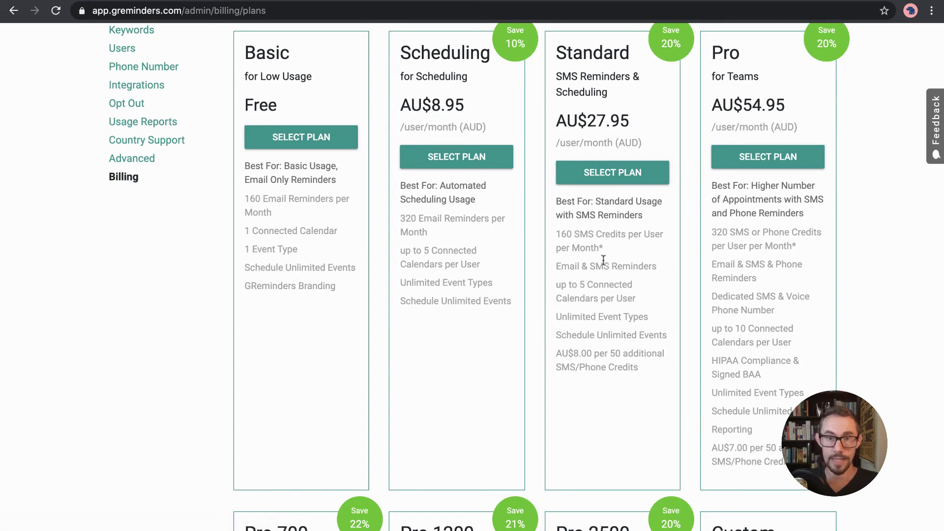
{"action": "scroll", "coordinate": [603, 260], "scroll_direction": "up", "scroll_amount": 1}
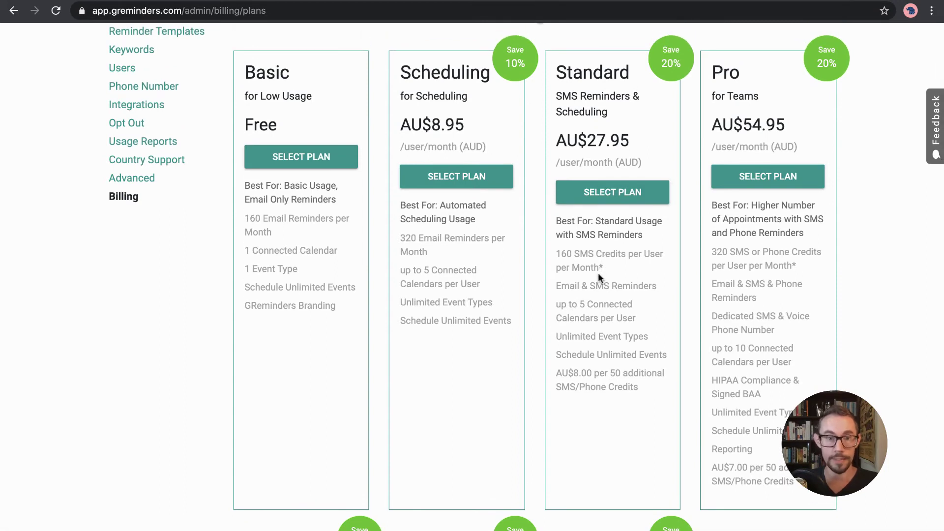
{"action": "scroll", "coordinate": [598, 336], "scroll_direction": "down", "scroll_amount": 1}
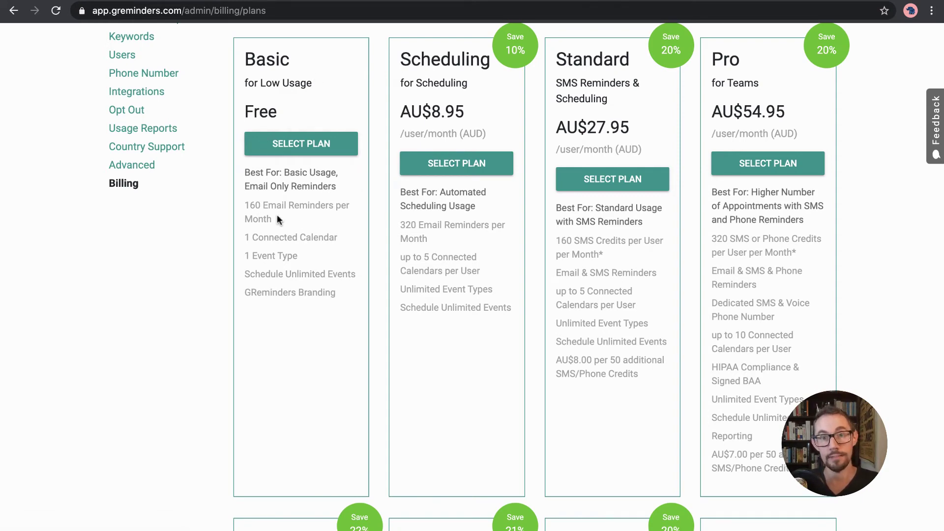
{"action": "scroll", "coordinate": [311, 210], "scroll_direction": "up", "scroll_amount": 2}
{"action": "scroll", "coordinate": [400, 249], "scroll_direction": "down", "scroll_amount": 4}
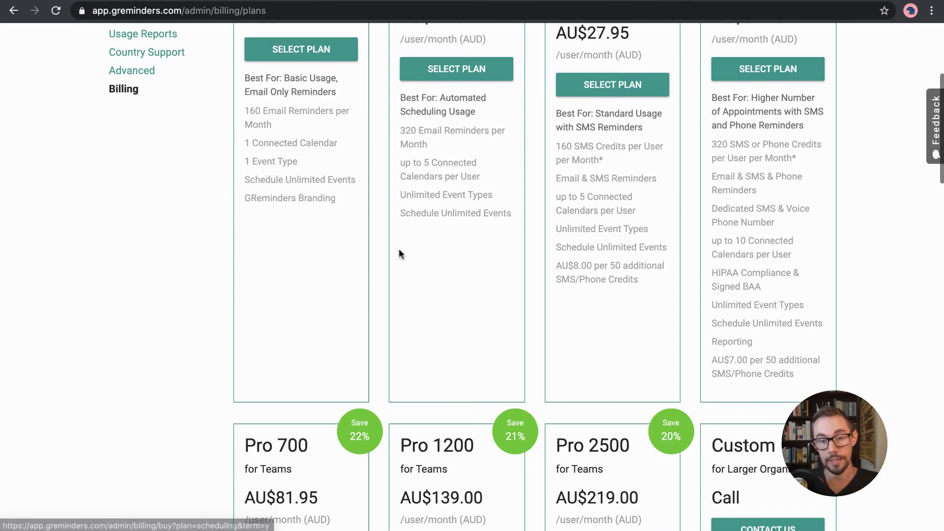
{"action": "scroll", "coordinate": [399, 254], "scroll_direction": "down", "scroll_amount": 8}
{"action": "scroll", "coordinate": [400, 254], "scroll_direction": "up", "scroll_amount": 10}
{"action": "scroll", "coordinate": [400, 251], "scroll_direction": "up", "scroll_amount": 3}
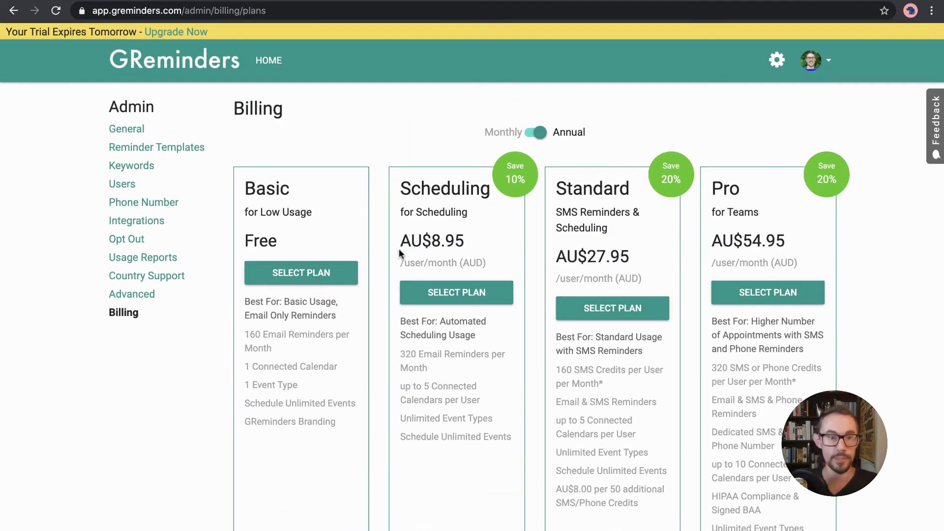
{"action": "scroll", "coordinate": [399, 254], "scroll_direction": "down", "scroll_amount": 10}
{"action": "scroll", "coordinate": [387, 282], "scroll_direction": "up", "scroll_amount": 12}
{"action": "left_click", "coordinate": [807, 63]}
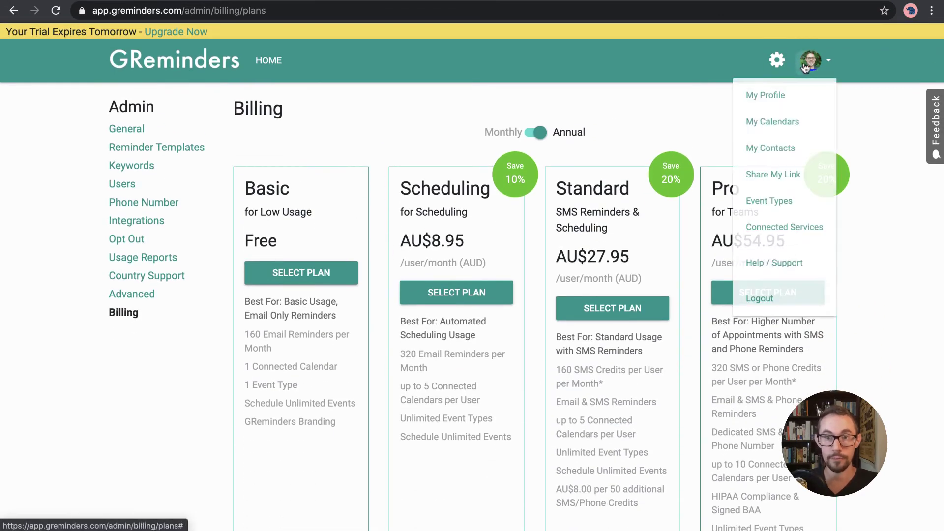
Open My Profile and scroll through it, including the 9am–5pm Monday–Friday default availability
{"action": "left_click", "coordinate": [754, 99]}
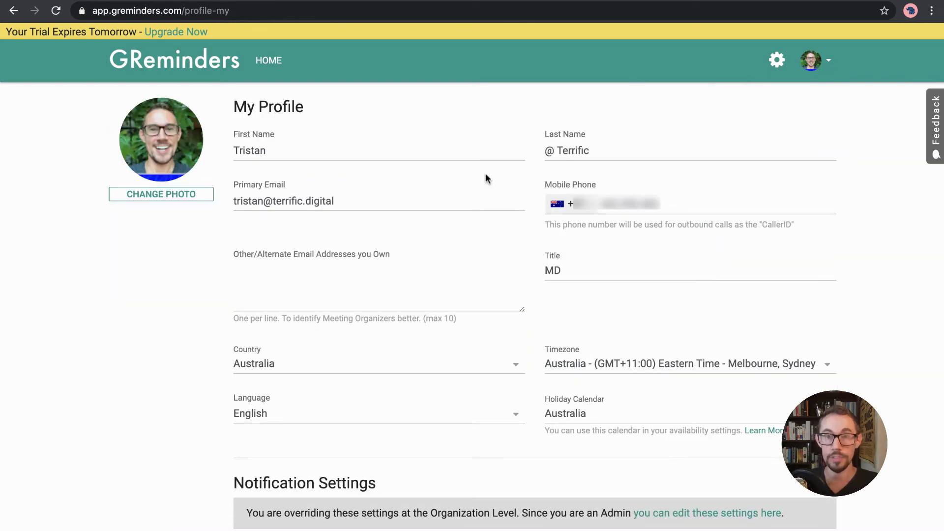
{"action": "scroll", "coordinate": [481, 239], "scroll_direction": "down", "scroll_amount": 3}
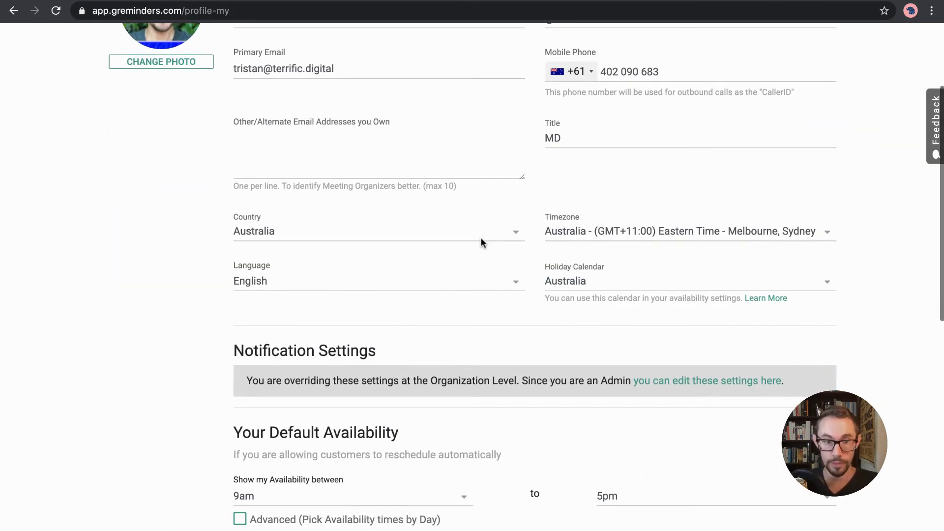
{"action": "scroll", "coordinate": [480, 242], "scroll_direction": "down", "scroll_amount": 3}
{"action": "scroll", "coordinate": [419, 250], "scroll_direction": "down", "scroll_amount": 1}
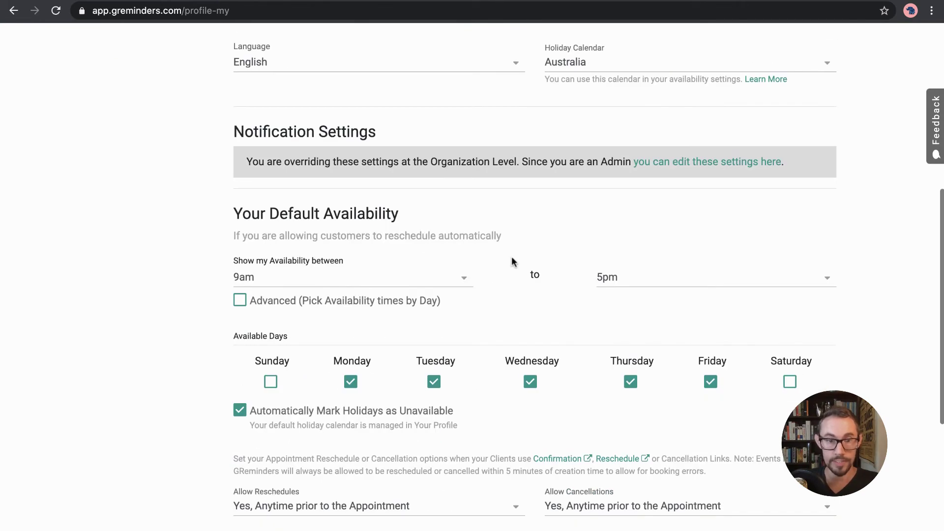
{"action": "scroll", "coordinate": [512, 258], "scroll_direction": "down", "scroll_amount": 1}
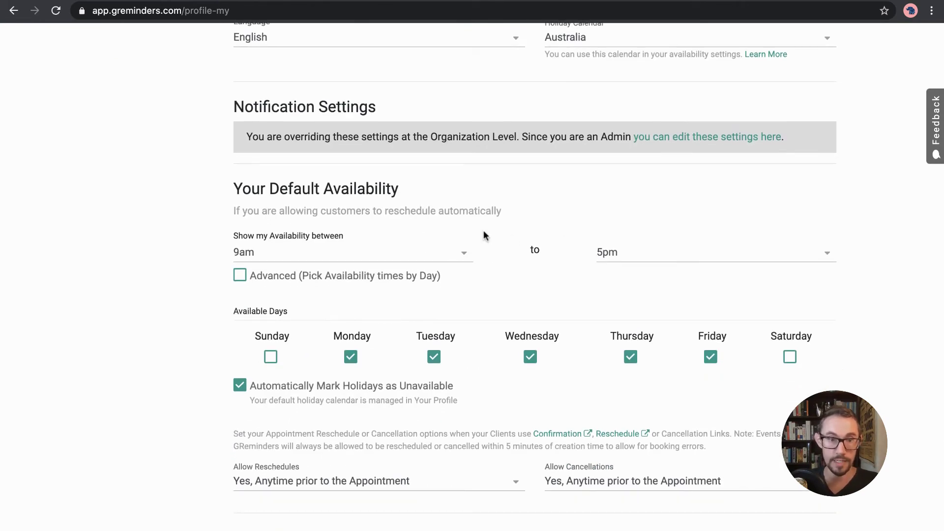
{"action": "scroll", "coordinate": [490, 269], "scroll_direction": "down", "scroll_amount": 5}
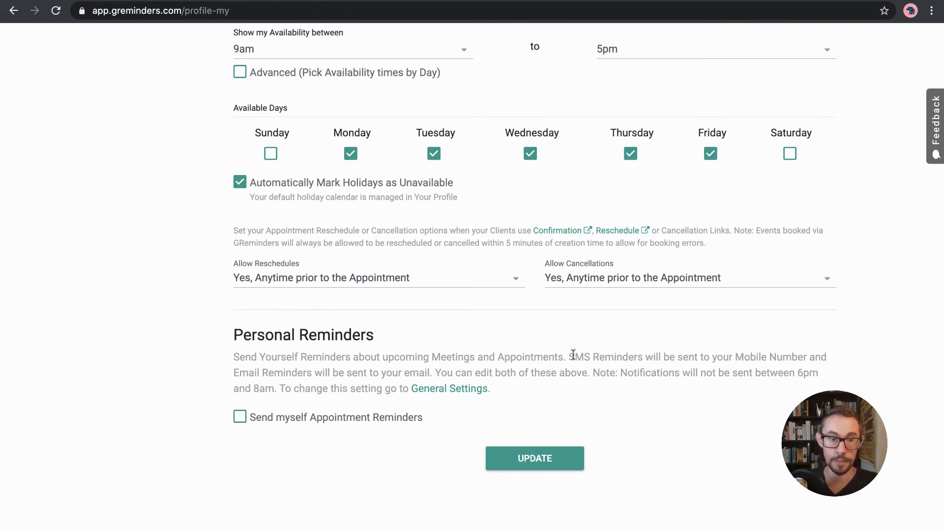
{"action": "scroll", "coordinate": [532, 405], "scroll_direction": "up", "scroll_amount": 1}
{"action": "scroll", "coordinate": [532, 402], "scroll_direction": "up", "scroll_amount": 15}
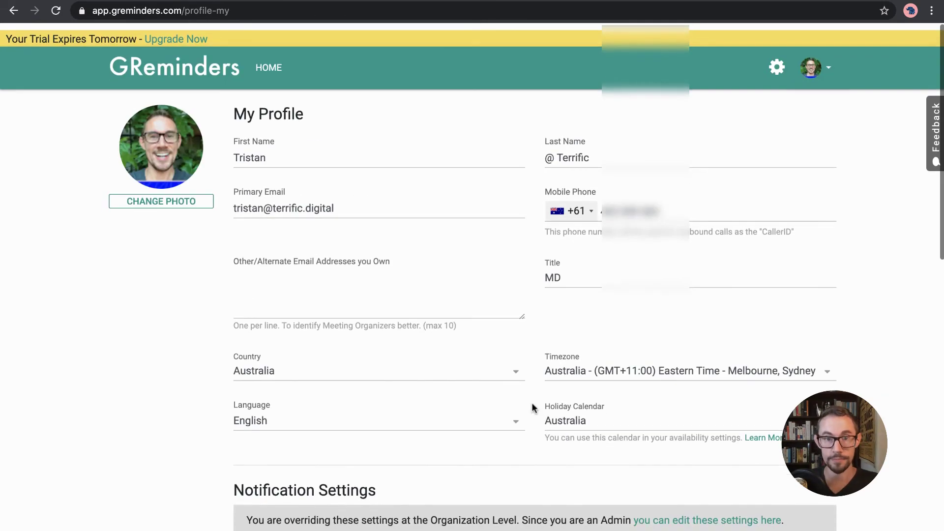
Look over the My Calendars sync settings, then go to the My Contacts page
{"action": "left_click", "coordinate": [812, 61]}
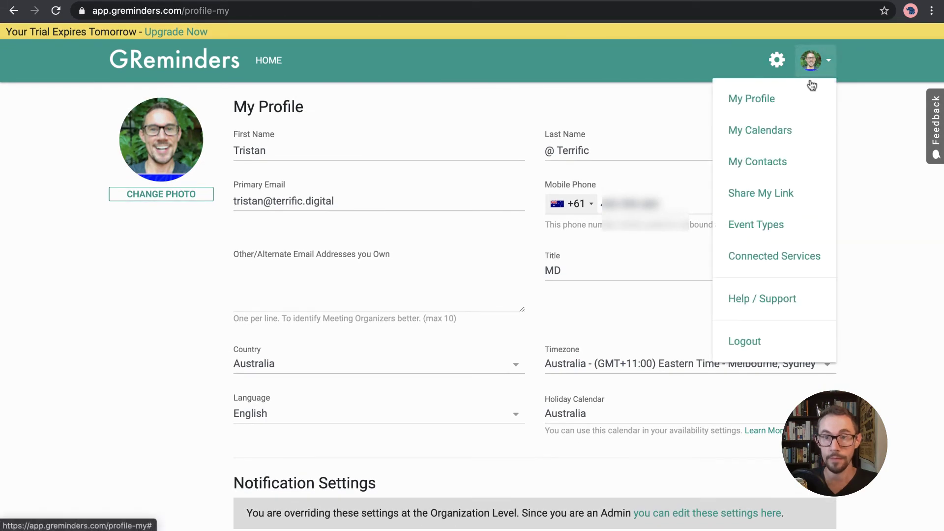
{"action": "left_click", "coordinate": [763, 130]}
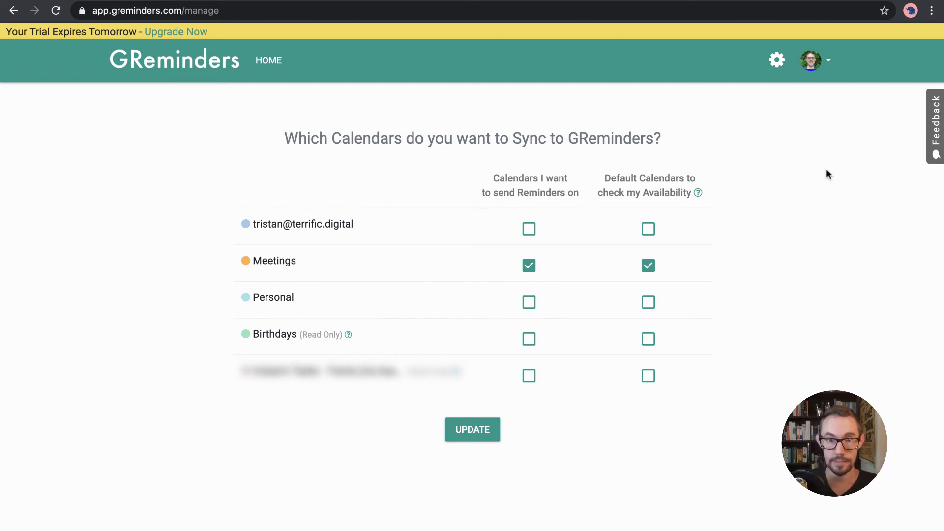
{"action": "left_click", "coordinate": [815, 71]}
{"action": "left_click", "coordinate": [763, 158]}
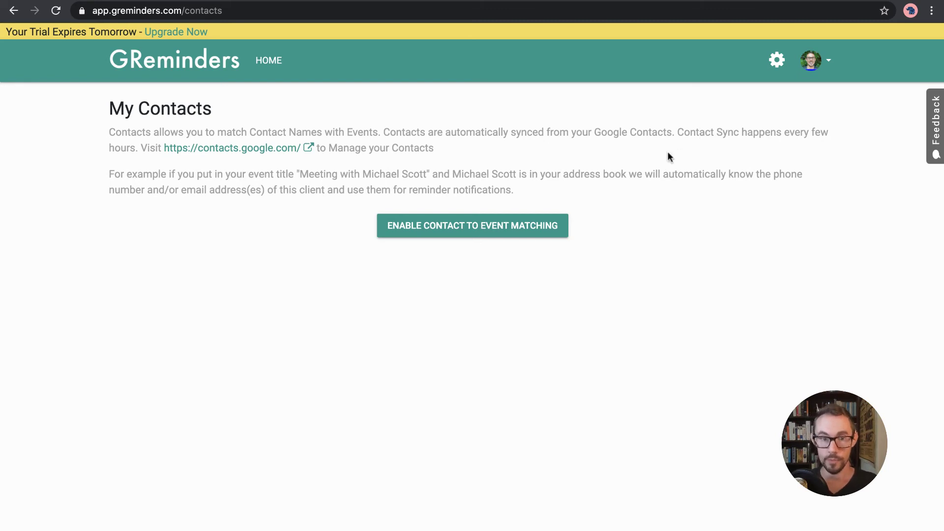
Copy the public scheduling link from the Share My Link page
{"action": "left_click", "coordinate": [828, 61]}
{"action": "left_click", "coordinate": [764, 203]}
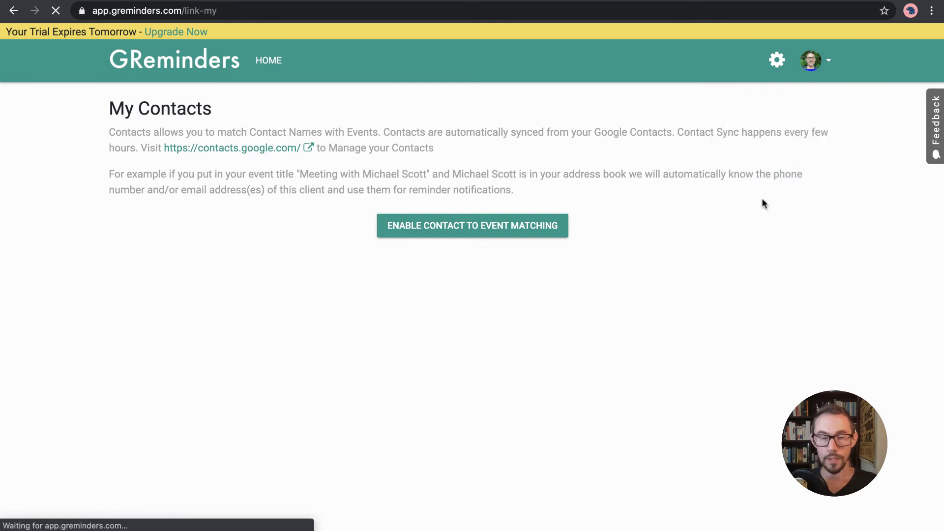
{"action": "scroll", "coordinate": [629, 206], "scroll_direction": "down", "scroll_amount": 2}
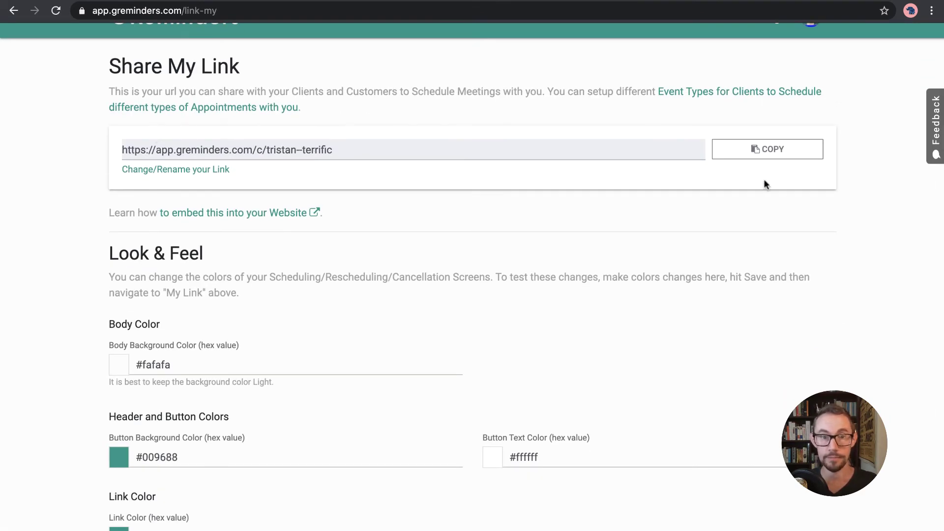
{"action": "left_click", "coordinate": [772, 155]}
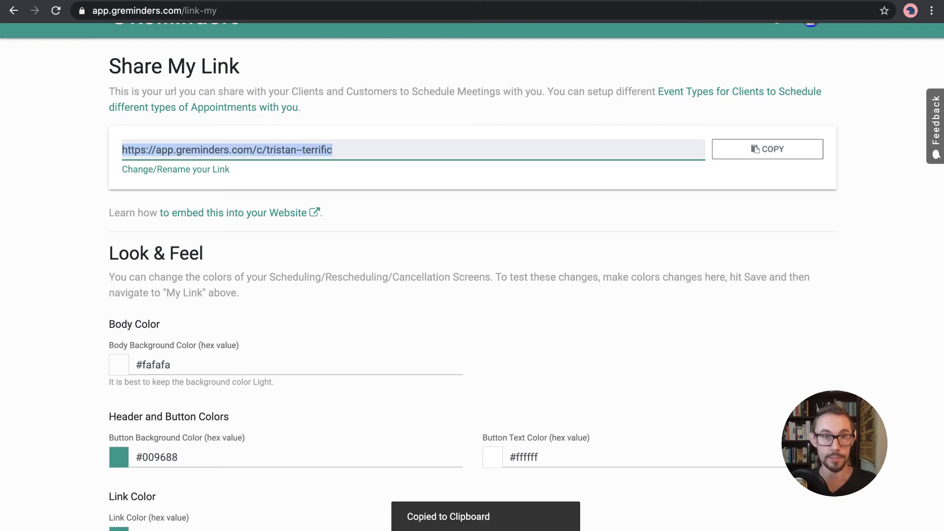
Load the copied link in a new tab and pick Consulting Call at 11:30 on Wednesday
{"action": "key", "text": "super+t"}
{"action": "key", "text": "super+v"}
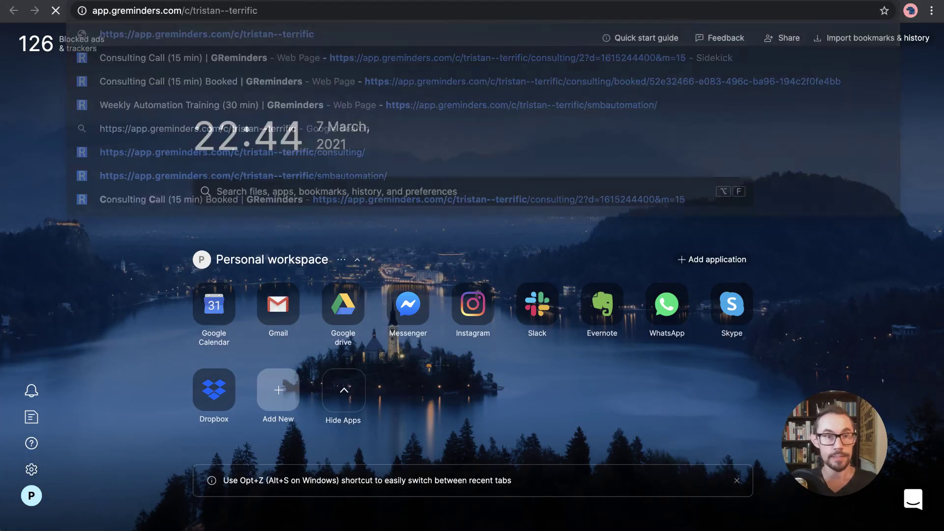
{"action": "key", "text": "Return"}
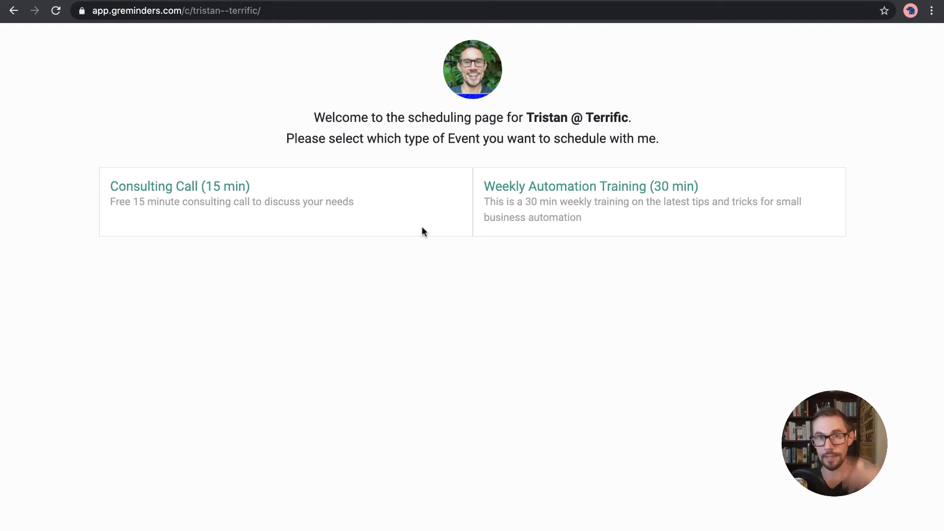
{"action": "left_click", "coordinate": [214, 192]}
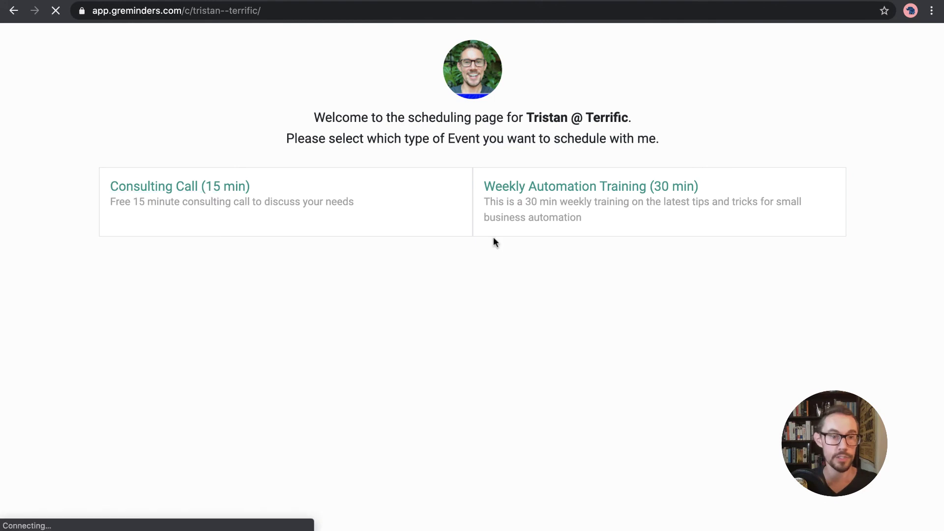
{"action": "scroll", "coordinate": [492, 275], "scroll_direction": "down", "scroll_amount": 3}
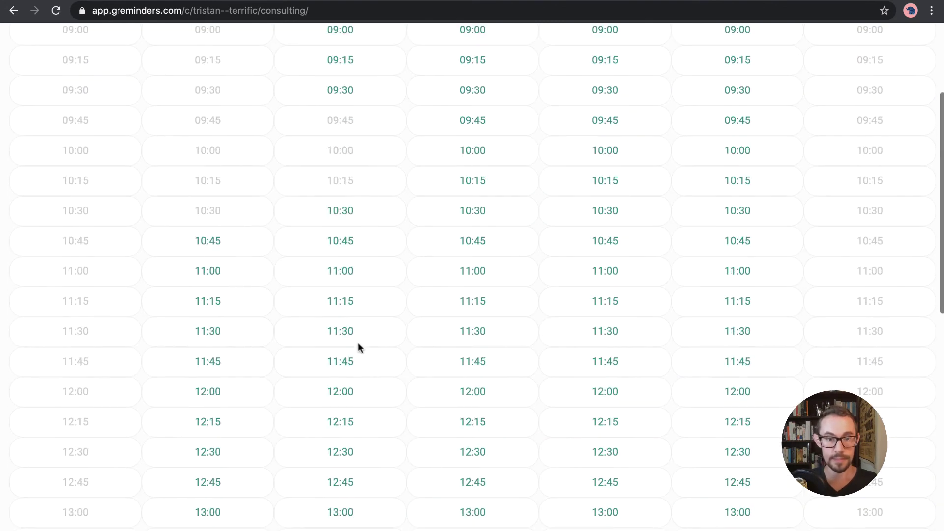
{"action": "left_click", "coordinate": [476, 335]}
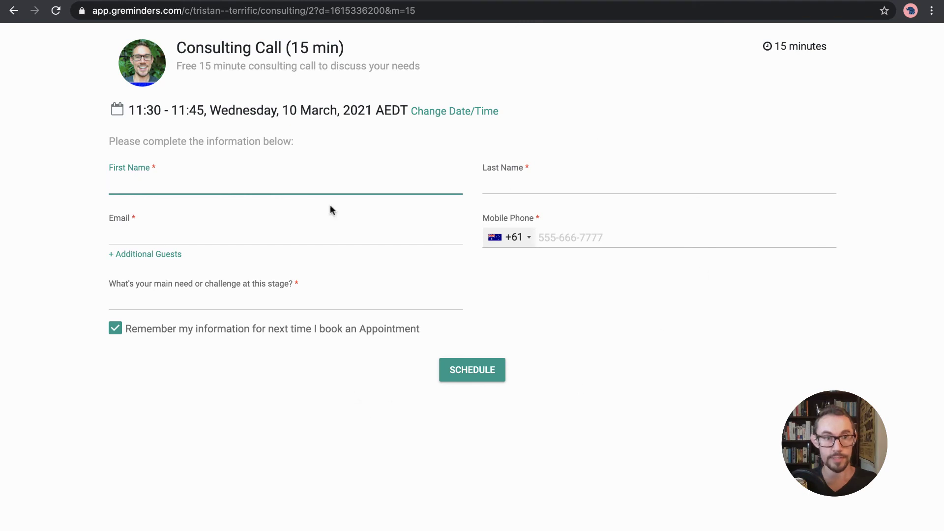
Back in the settings tab, set Button Background Color to blue #0019ff
{"action": "left_click", "coordinate": [127, 1]}
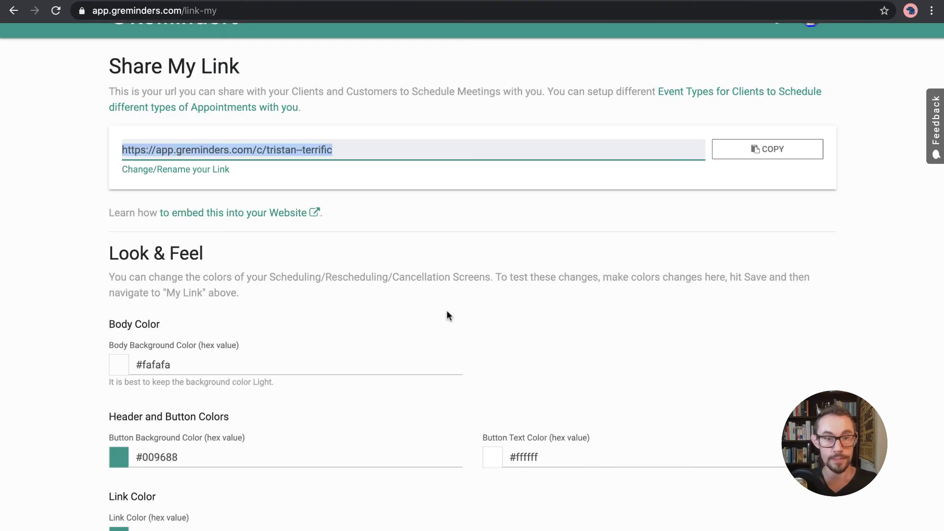
{"action": "left_click", "coordinate": [280, 290]}
{"action": "scroll", "coordinate": [420, 299], "scroll_direction": "down", "scroll_amount": 3}
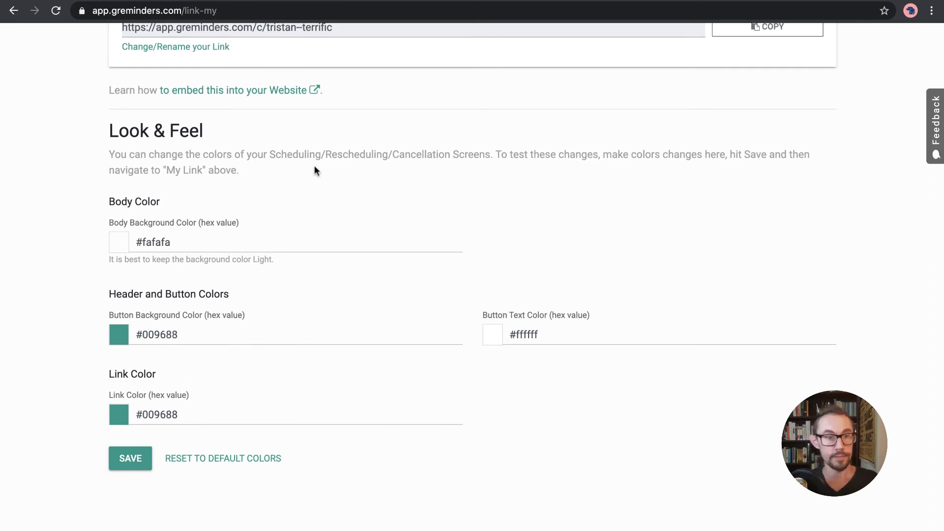
{"action": "left_click", "coordinate": [155, 334]}
{"action": "left_click", "coordinate": [392, 430]}
{"action": "mouse_move", "coordinate": [379, 403]}
{"action": "left_mouse_down"}
{"action": "mouse_move", "coordinate": [394, 357]}
{"action": "mouse_move", "coordinate": [451, 348]}
{"action": "left_mouse_up"}
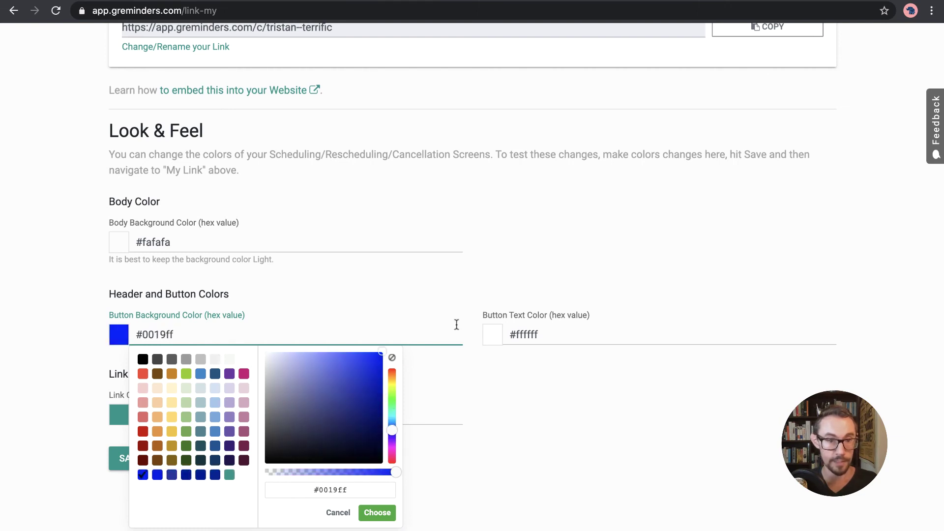
{"action": "left_click", "coordinate": [466, 351]}
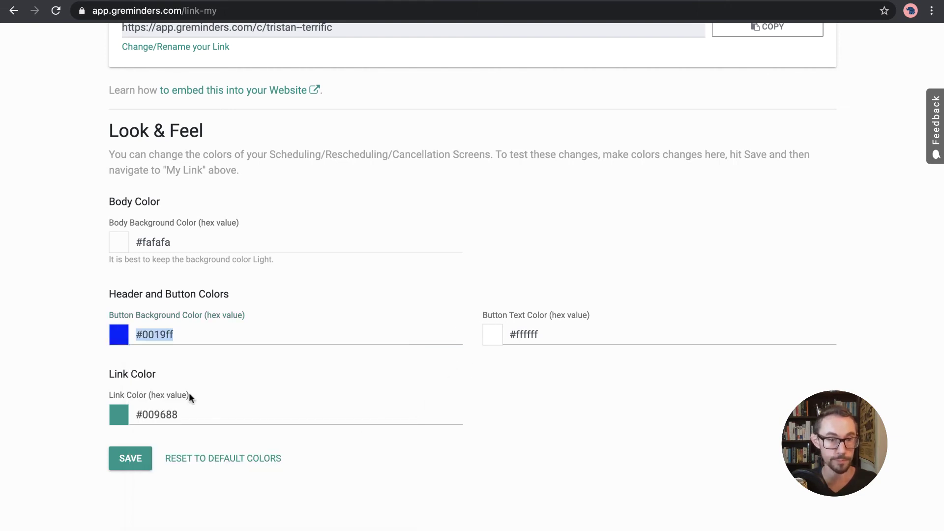
Set Link Color to blue #0043ff with the colour picker
{"action": "left_click", "coordinate": [188, 415]}
{"action": "left_click_drag", "start_coordinate": [360, 279], "coordinate": [413, 219]}
{"action": "left_click_drag", "start_coordinate": [392, 311], "coordinate": [391, 303]}
{"action": "left_click", "coordinate": [377, 389]}
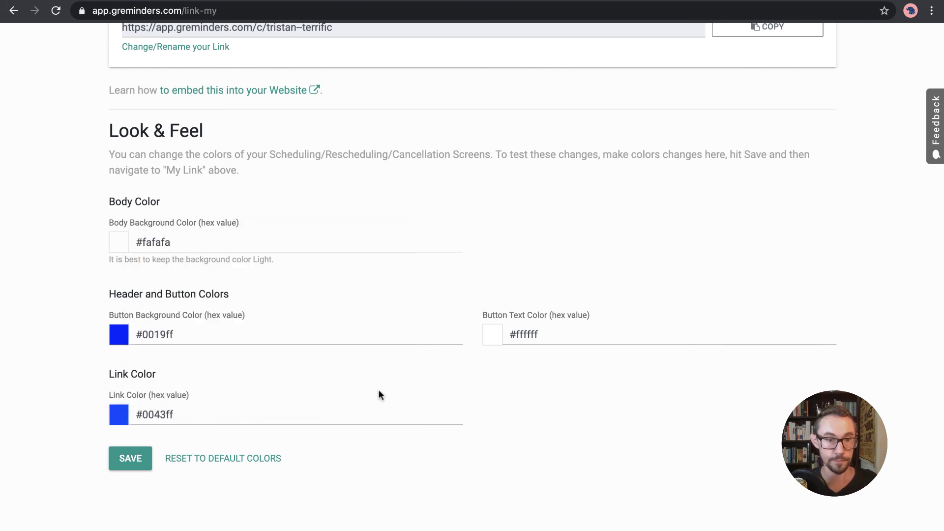
Save the Look & Feel colours and reload the booking form to check the blue accents
{"action": "left_click", "coordinate": [129, 459]}
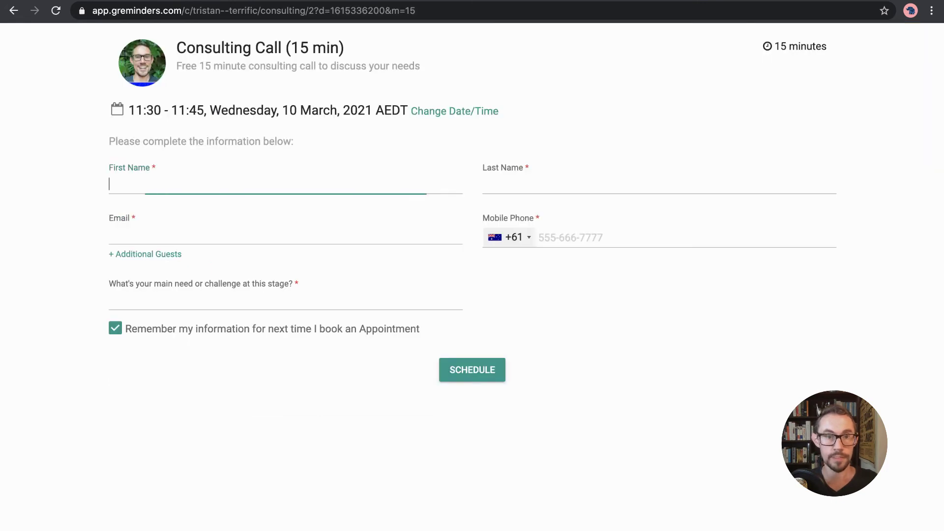
{"action": "left_click", "coordinate": [56, 10]}
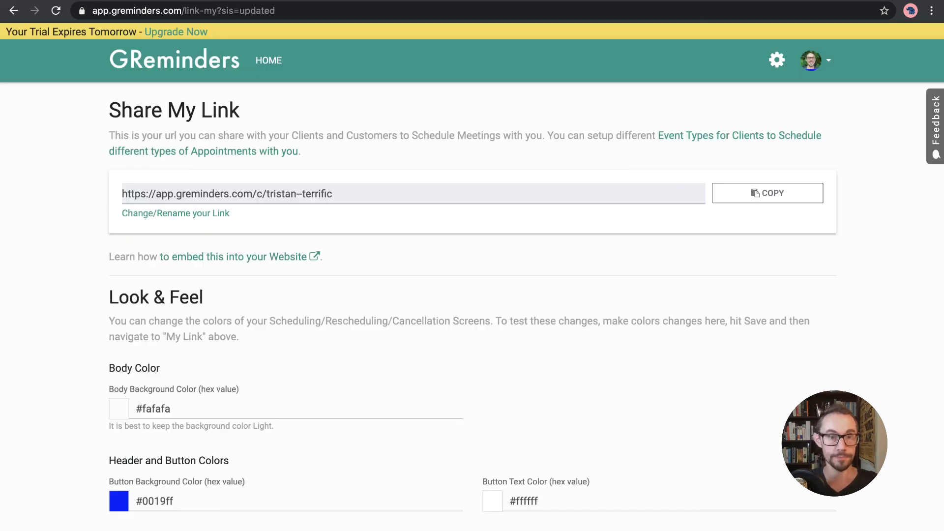
{"action": "scroll", "coordinate": [461, 326], "scroll_direction": "down", "scroll_amount": 3}
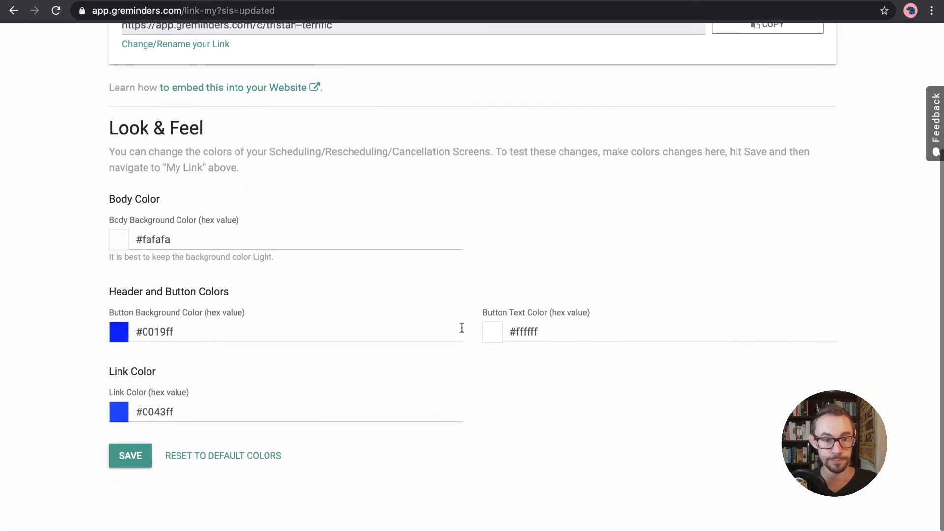
{"action": "scroll", "coordinate": [461, 326], "scroll_direction": "up", "scroll_amount": 4}
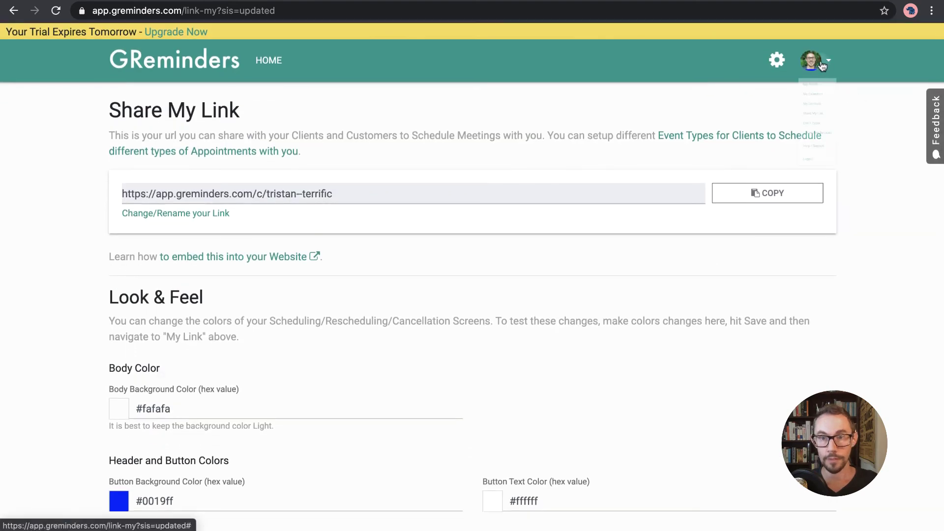
Go to Event Types to see Consulting Call (15 min) and Weekly Automation Training (30 min)
{"action": "left_click", "coordinate": [814, 60]}
{"action": "left_click", "coordinate": [767, 226]}
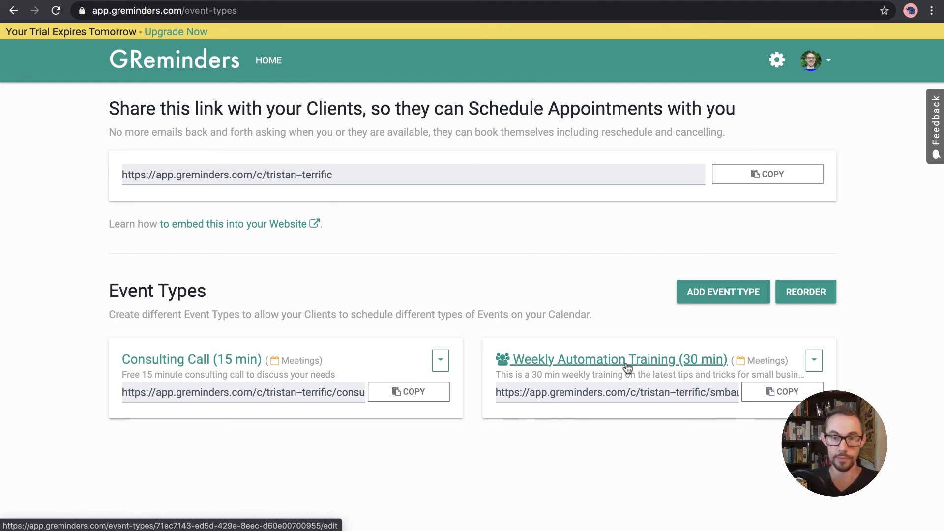
Review the connected Zoom and Google Meet services, then list GoToMeeting and Webex as available connectors
{"action": "left_click", "coordinate": [812, 69]}
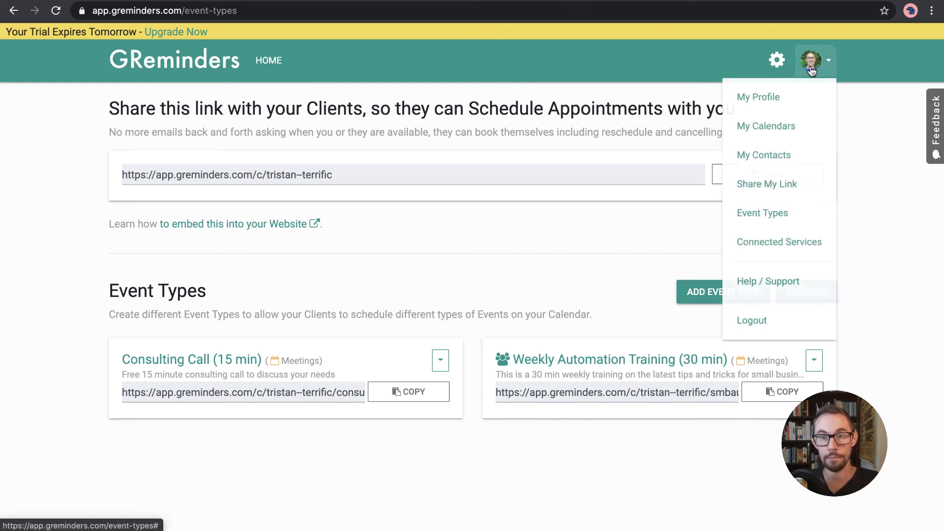
{"action": "left_click", "coordinate": [771, 259]}
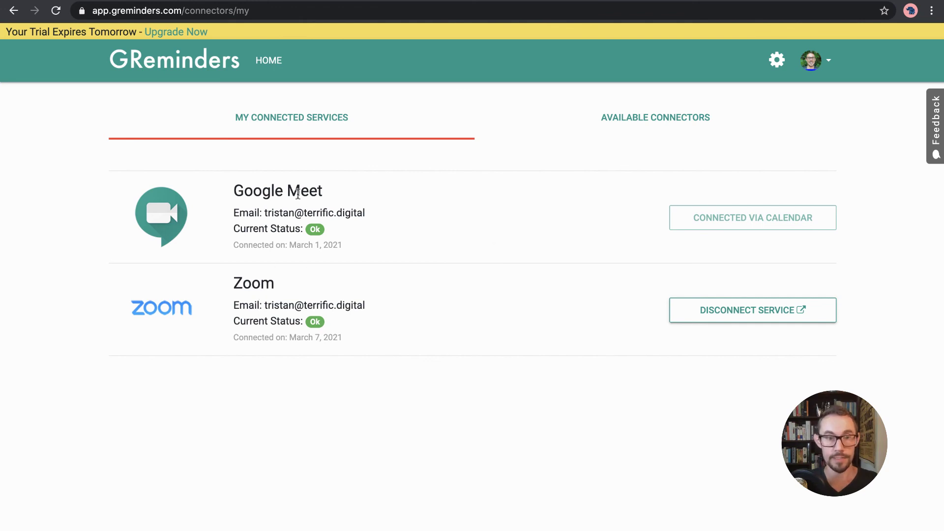
{"action": "left_click", "coordinate": [811, 61]}
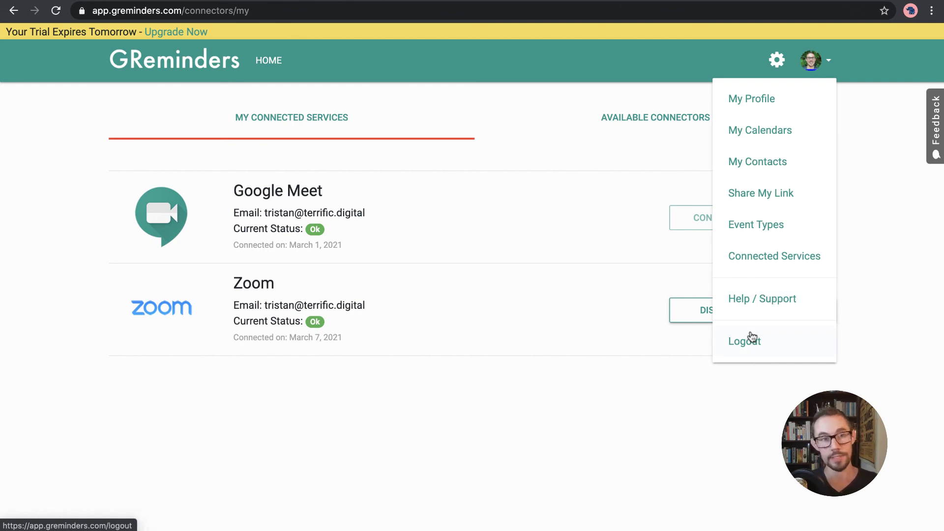
{"action": "left_click", "coordinate": [537, 138]}
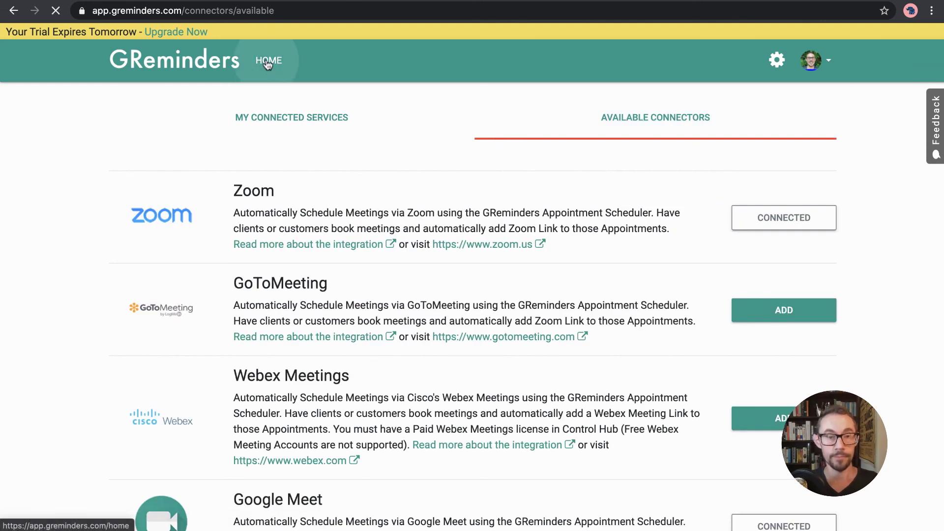
Go HOME to the All Events list showing consulting calls on 7 and 9 March
{"action": "left_click", "coordinate": [267, 63]}
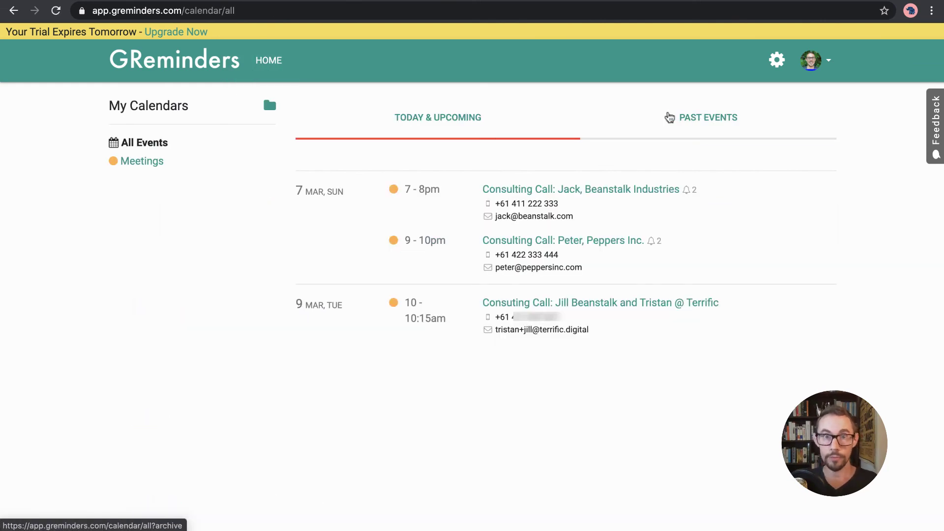